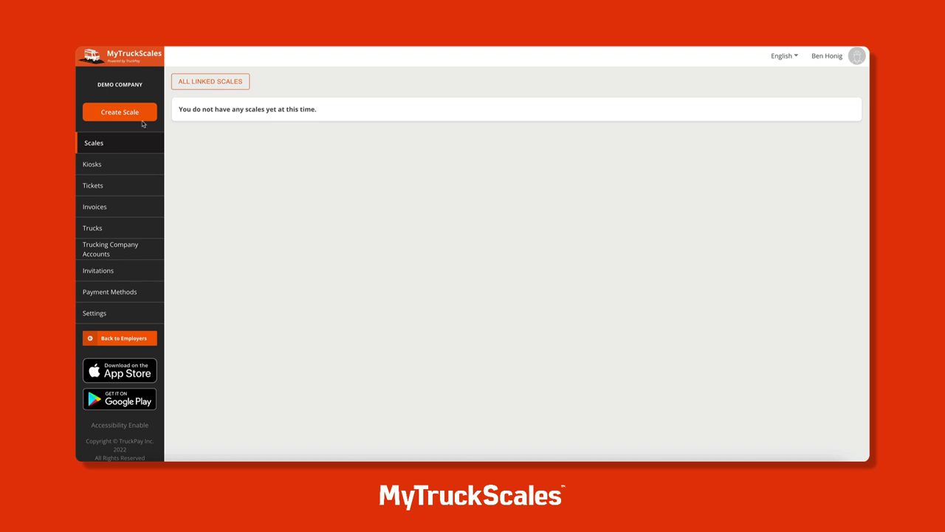
# Start a new scale with make Rice Lake and model Survivor.
pyautogui.click(130, 117)
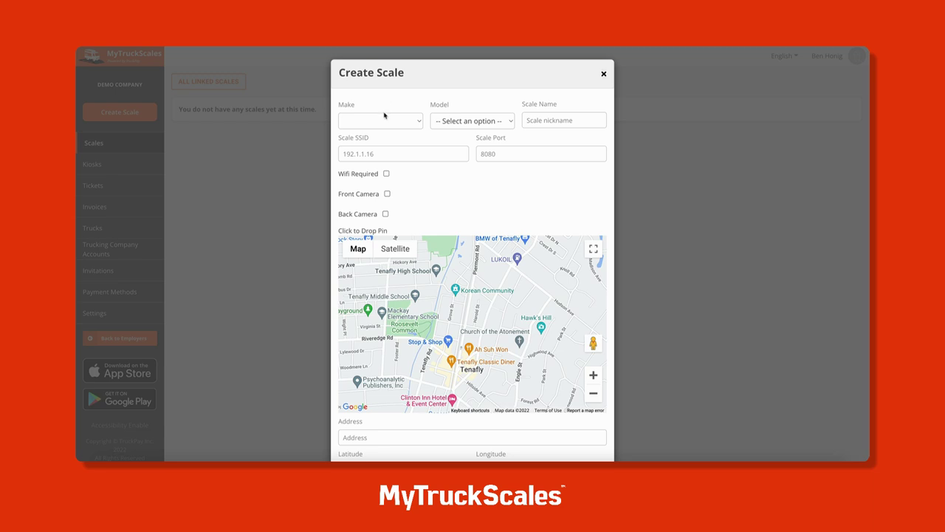
pyautogui.click(384, 119)
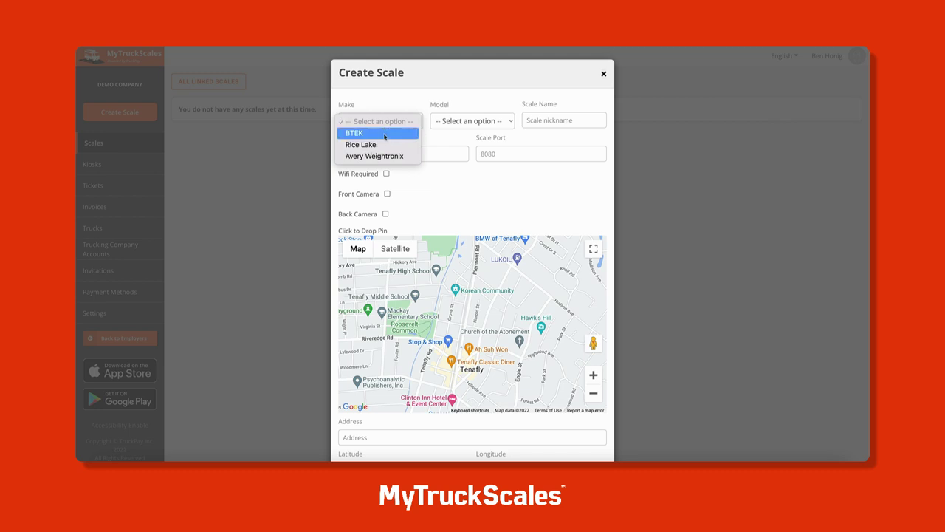
pyautogui.click(383, 145)
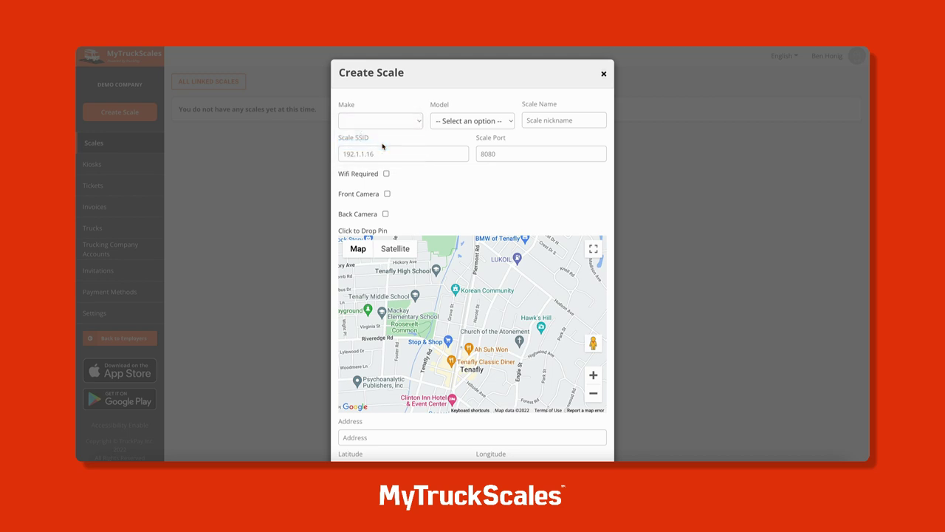
pyautogui.click(449, 127)
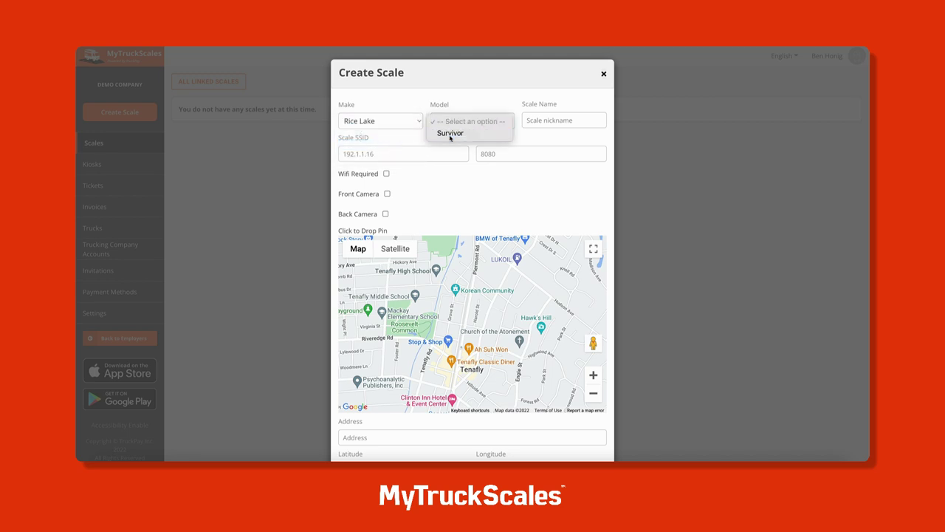
pyautogui.click(449, 135)
# Name the scale Demo Scale with SSID 192.168.200.12 and port 6002.
pyautogui.press('Tab')
pyautogui.write('Demo Scale')
pyautogui.click(431, 149)
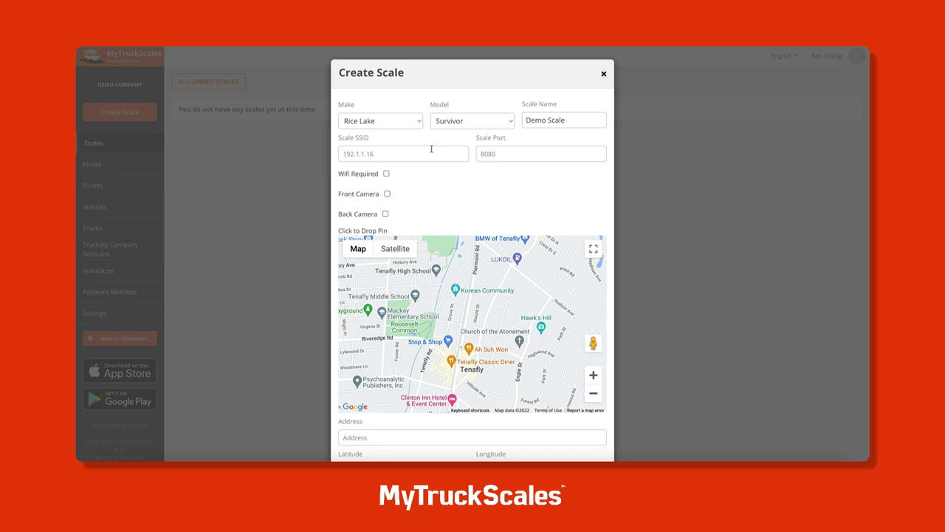
pyautogui.write('192.168.200.12')
pyautogui.press('Tab')
pyautogui.write('6002')
pyautogui.click(386, 173)
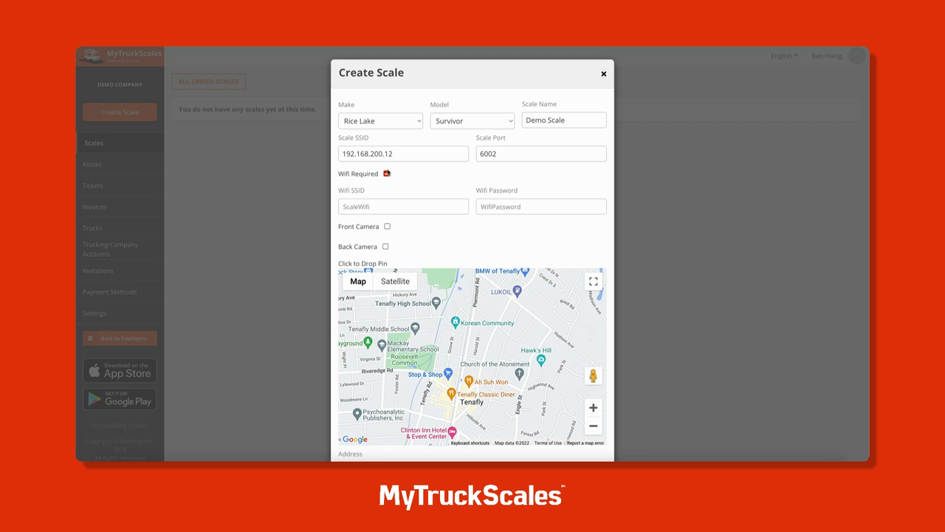
pyautogui.click(386, 174)
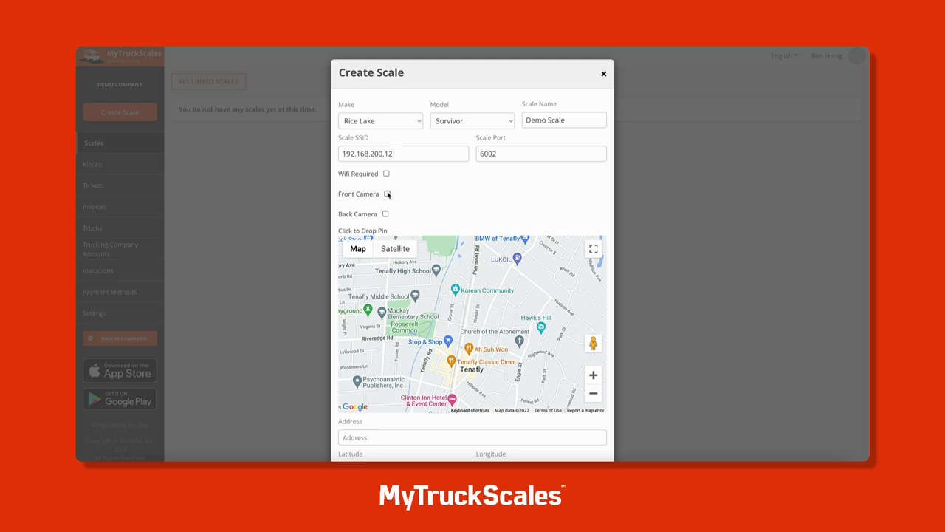
pyautogui.click(387, 194)
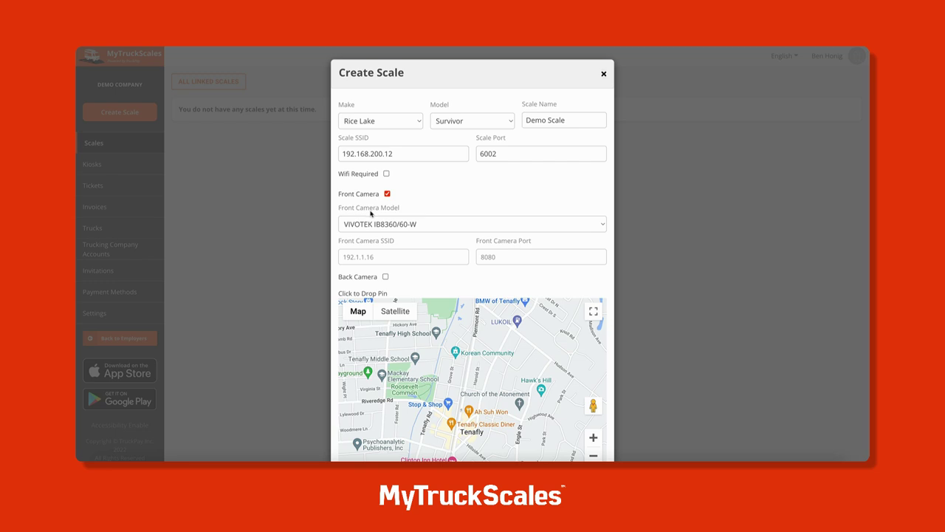
pyautogui.click(384, 277)
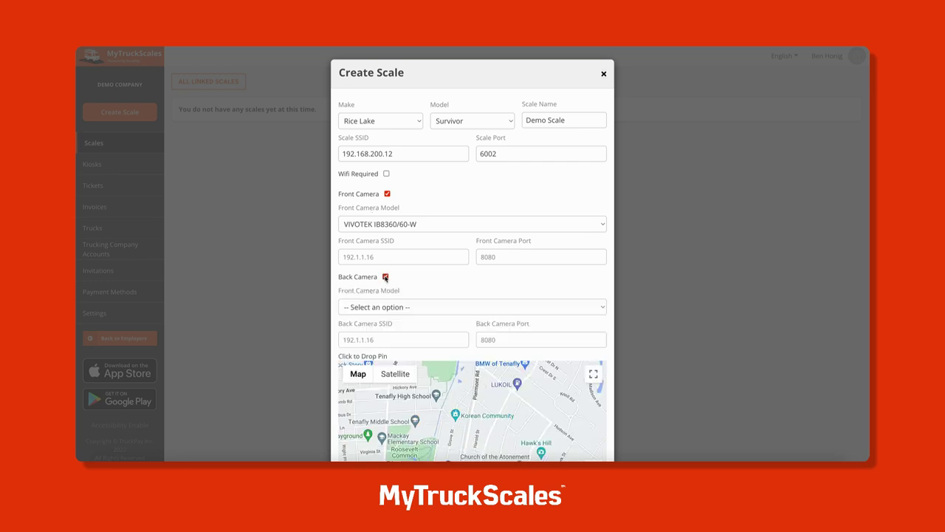
pyautogui.click(385, 277)
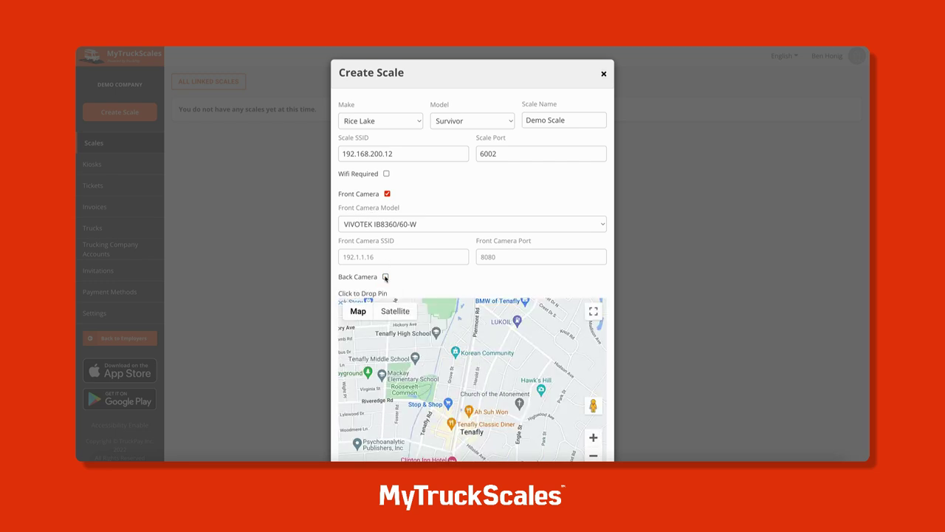
pyautogui.click(387, 193)
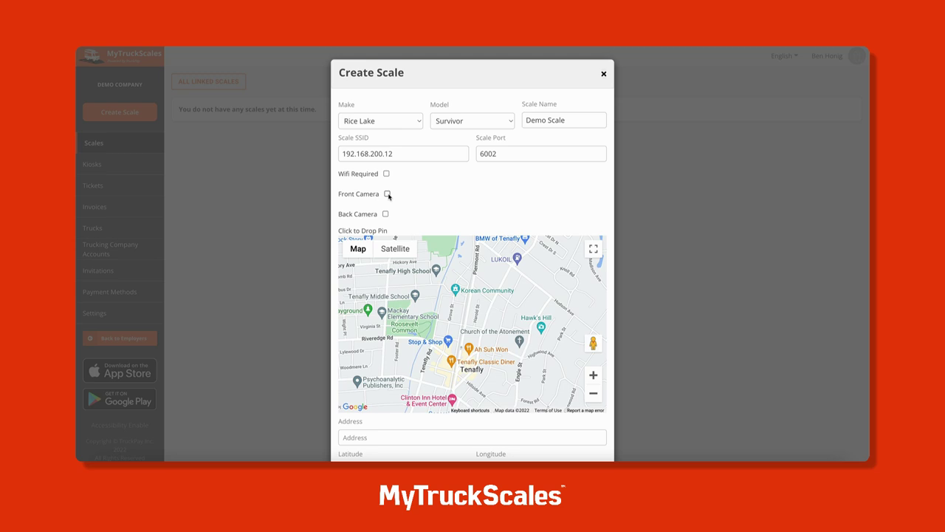
pyautogui.scroll(-1, 423, 439)
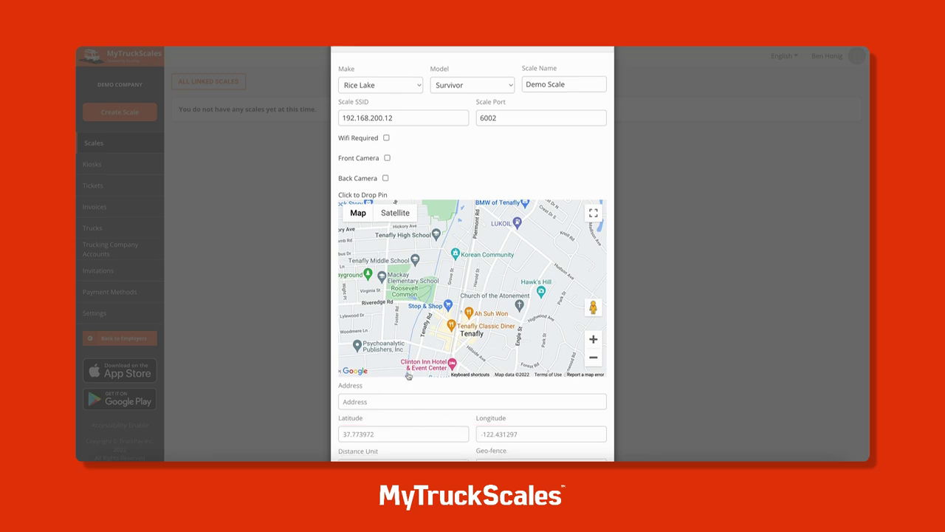
# Enter the scale address, use Feet and division 20, save, and open Demo Scale.
pyautogui.click(390, 398)
pyautogui.write('15 Central Ave')
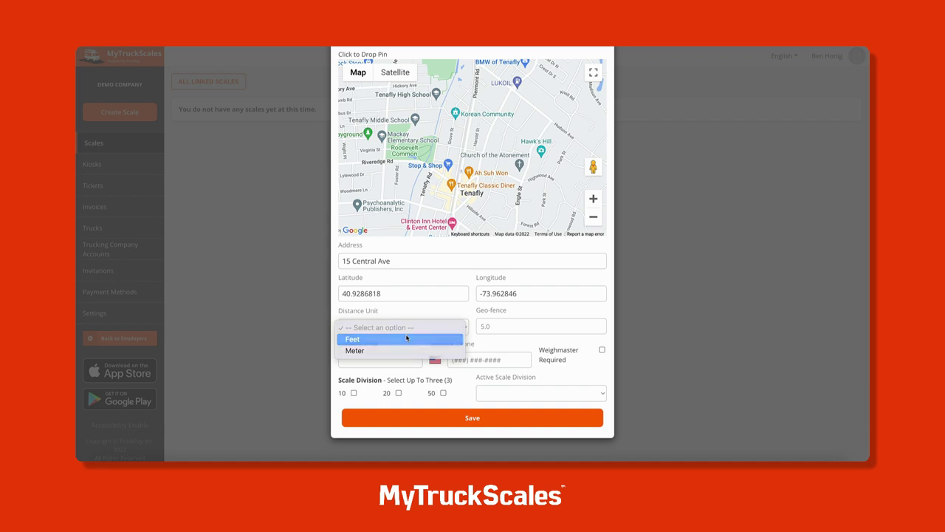
pyautogui.click(406, 339)
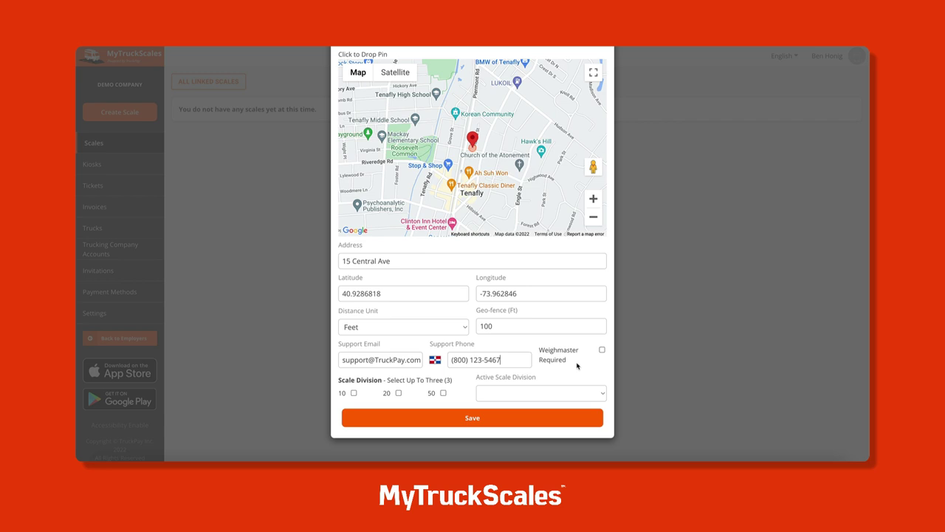
pyautogui.click(399, 393)
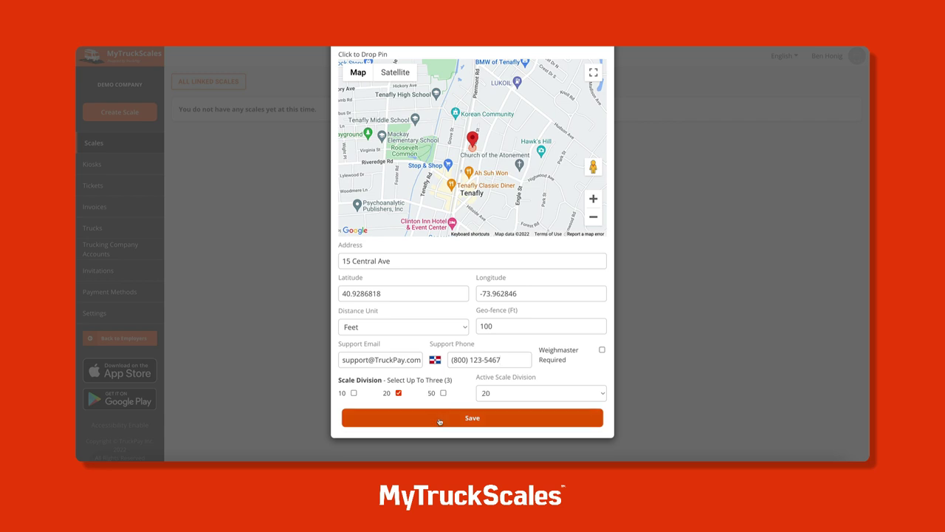
pyautogui.click(439, 419)
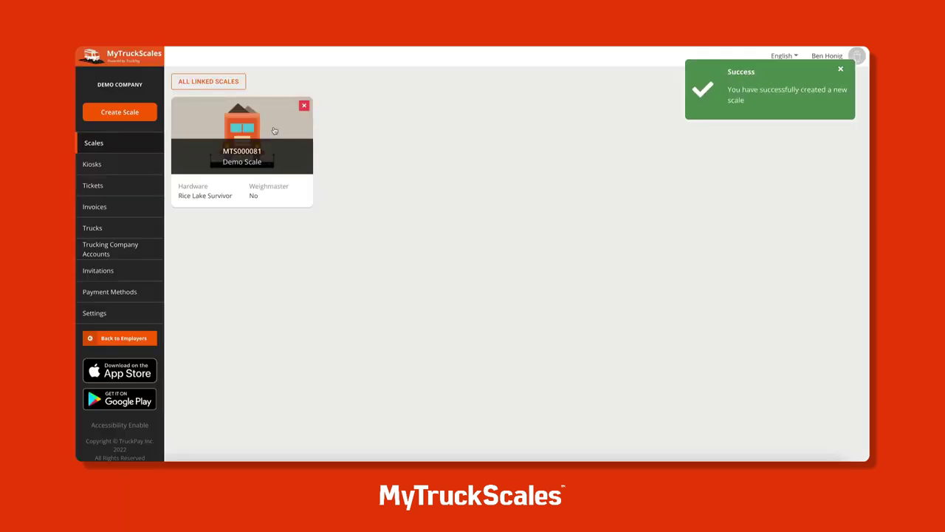
pyautogui.click(273, 130)
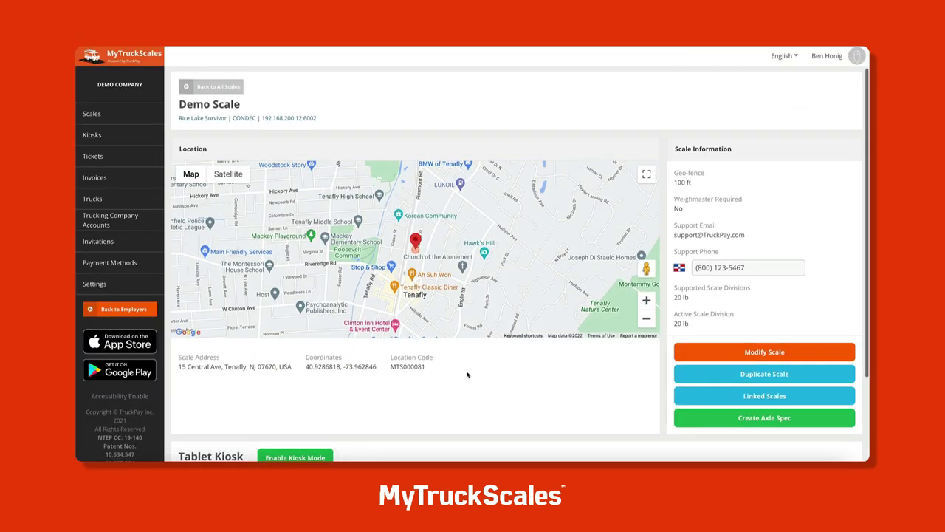
# Scroll down Demo Scale's details and begin adding a new kiosk.
pyautogui.scroll(-2, 467, 374)
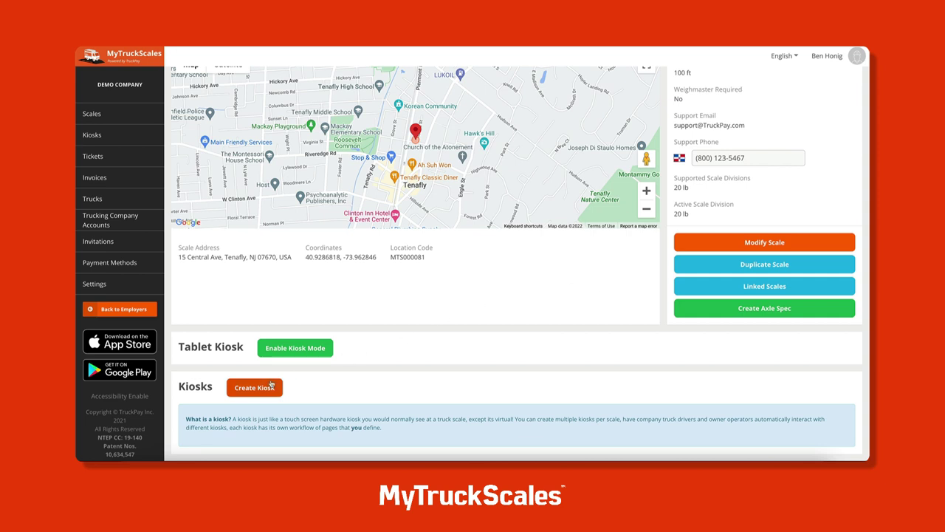
pyautogui.click(266, 386)
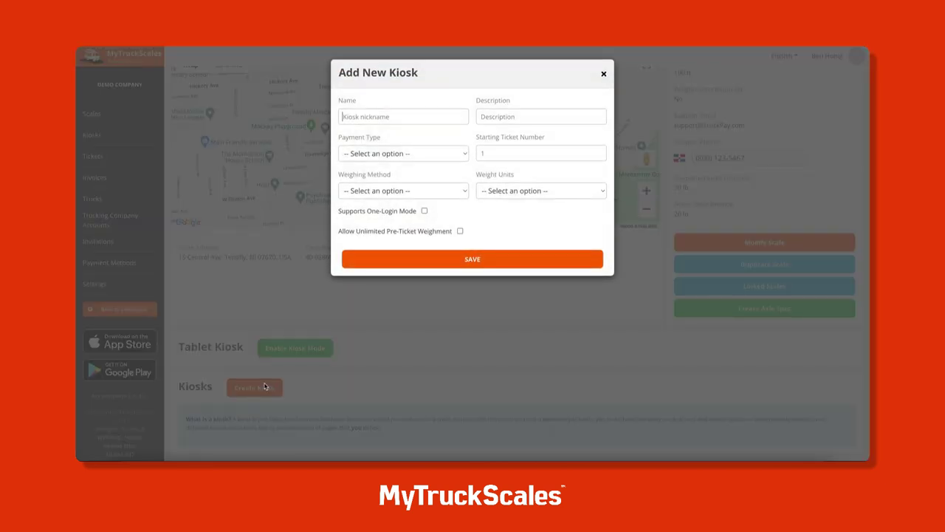
# Name the kiosk Demo Kiosk 1, described 'This is a kiosk to be used for this walkthrough'.
pyautogui.write('Demo Kiosk 1')
pyautogui.click(542, 116)
pyautogui.write('This is a ki')
pyautogui.write('osk to be used f')
pyautogui.write('or this walkthr')
pyautogui.write('ough')
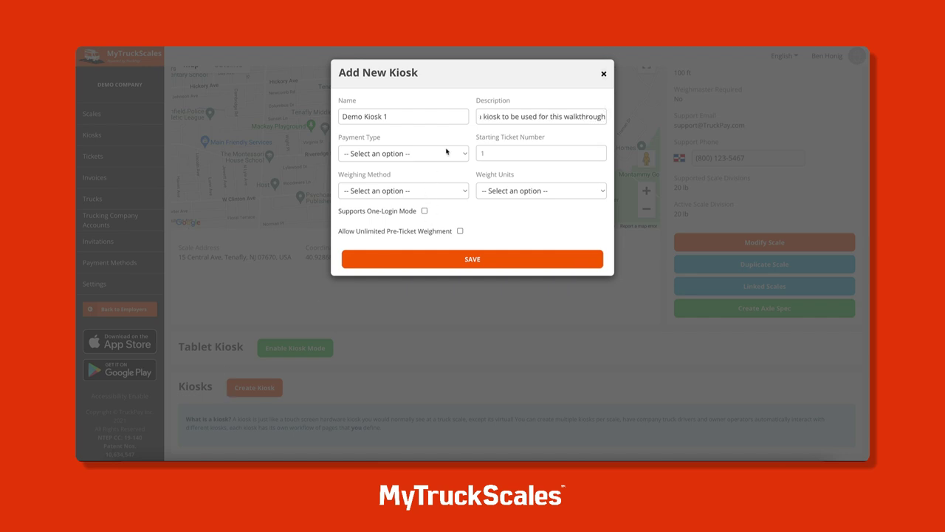
# Try the Pay-To-Weigh and Company Owned payment types, then reopen the payment list.
pyautogui.click(446, 153)
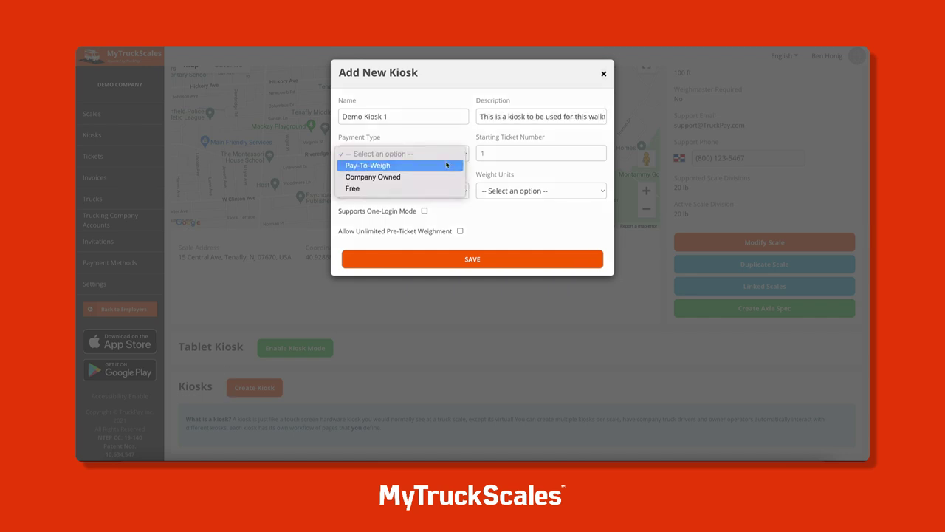
pyautogui.click(449, 164)
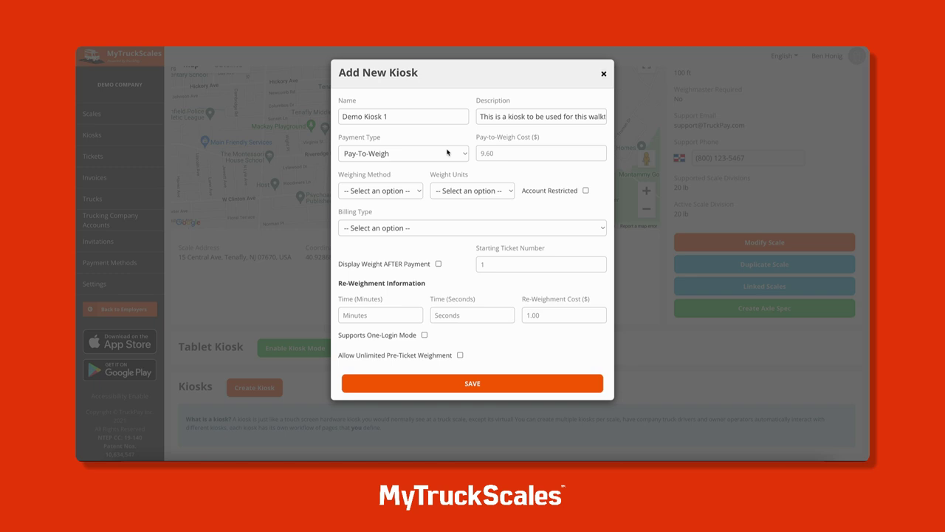
pyautogui.click(447, 153)
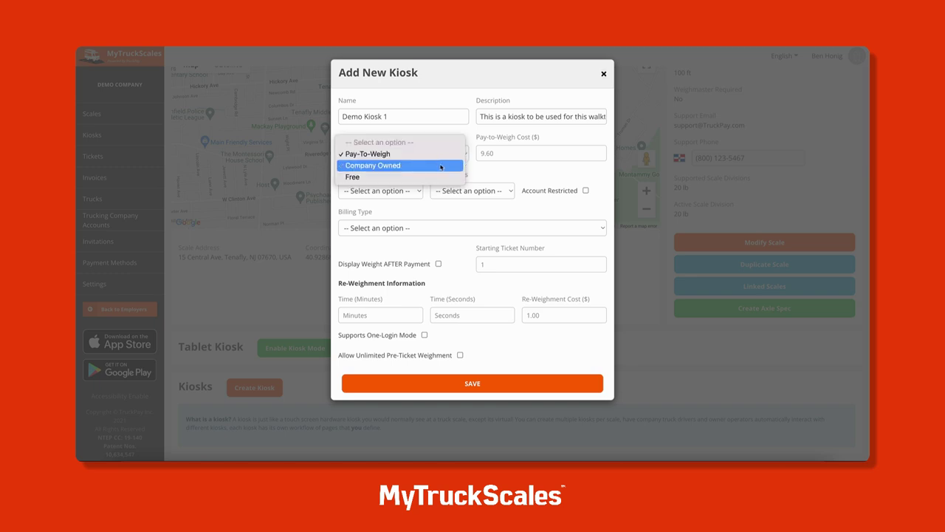
pyautogui.click(443, 163)
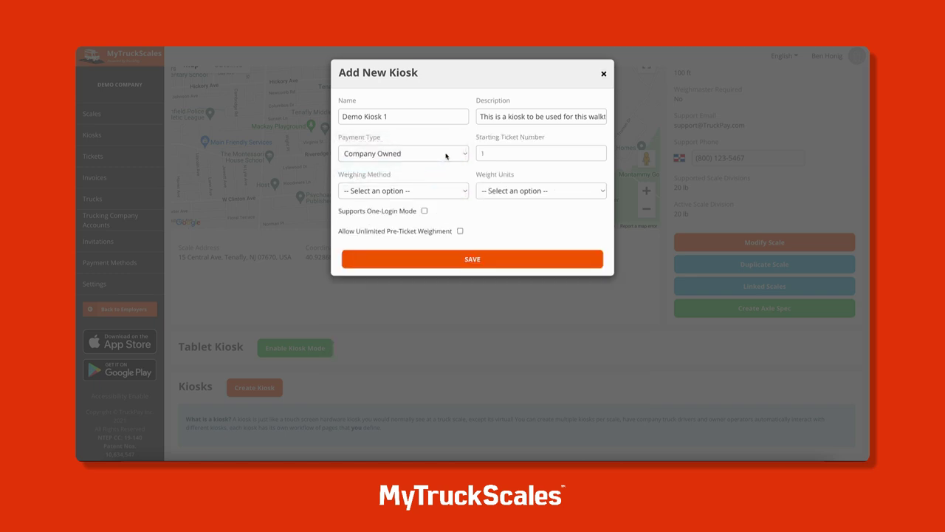
pyautogui.click(446, 156)
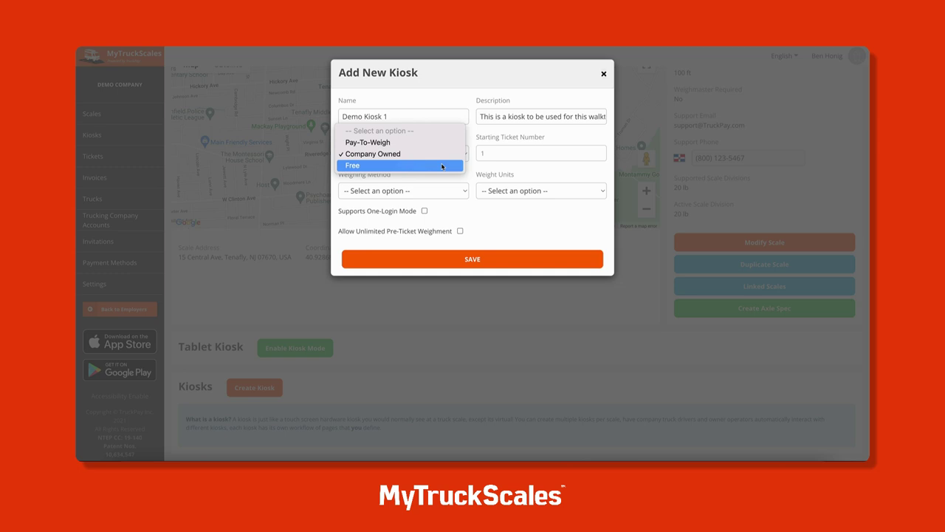
# Make the kiosk Free, starting at ticket 1001, with Inbound-Outbound weighing.
pyautogui.click(442, 166)
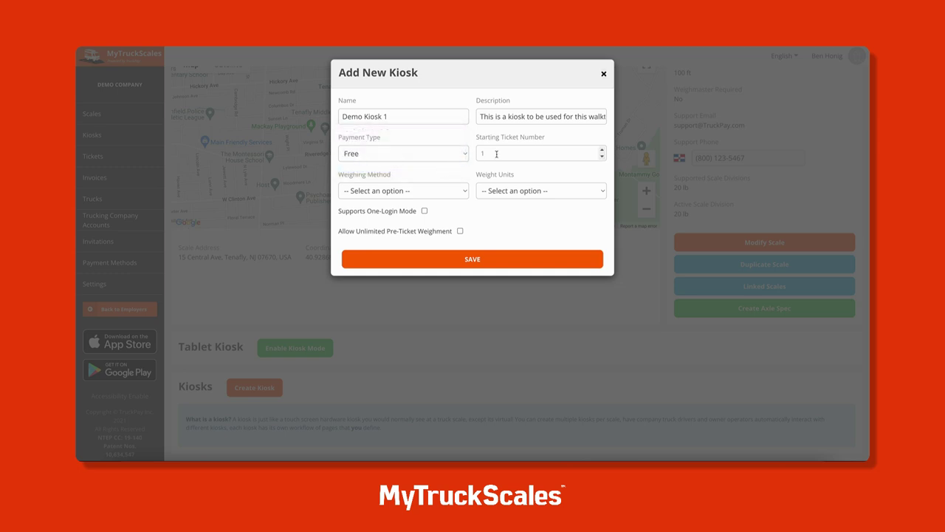
pyautogui.write('1001')
pyautogui.click(438, 190)
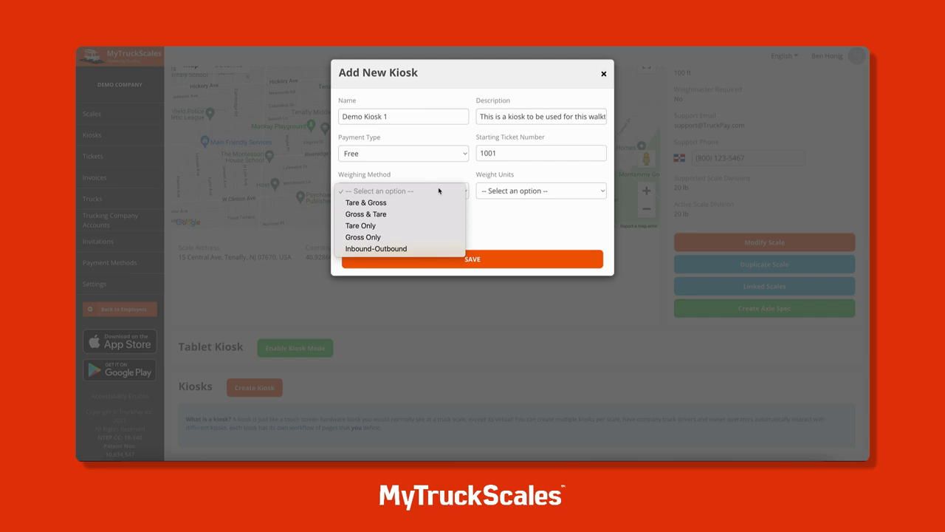
pyautogui.click(437, 249)
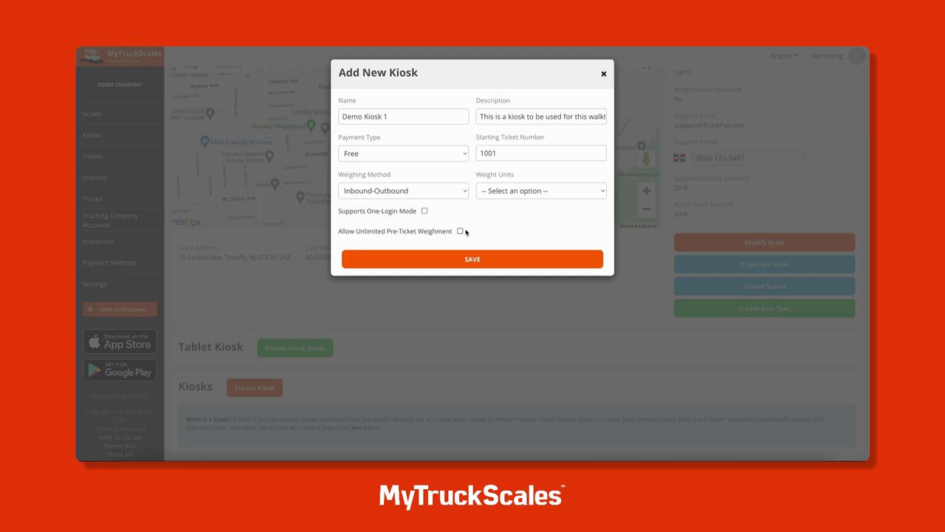
# Weigh in lb, allow unlimited pre-ticket weighments, and save the kiosk.
pyautogui.click(509, 195)
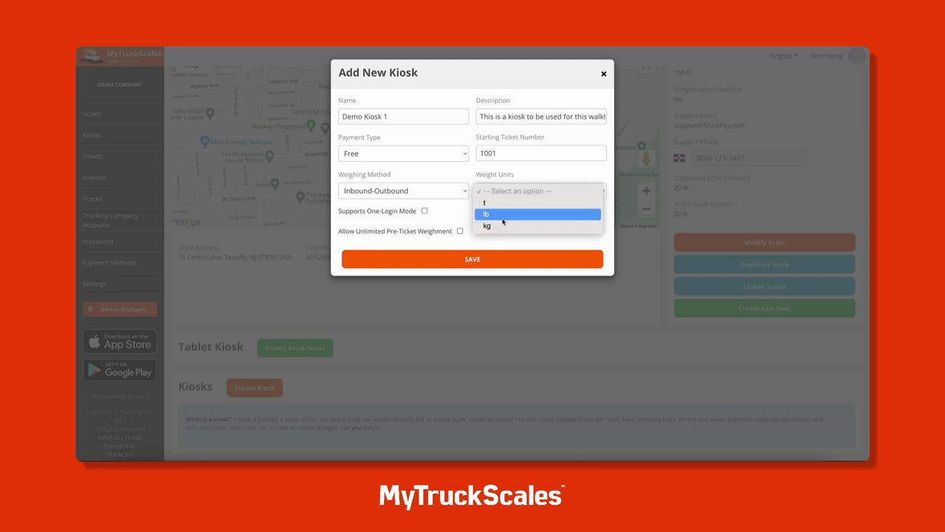
pyautogui.click(501, 215)
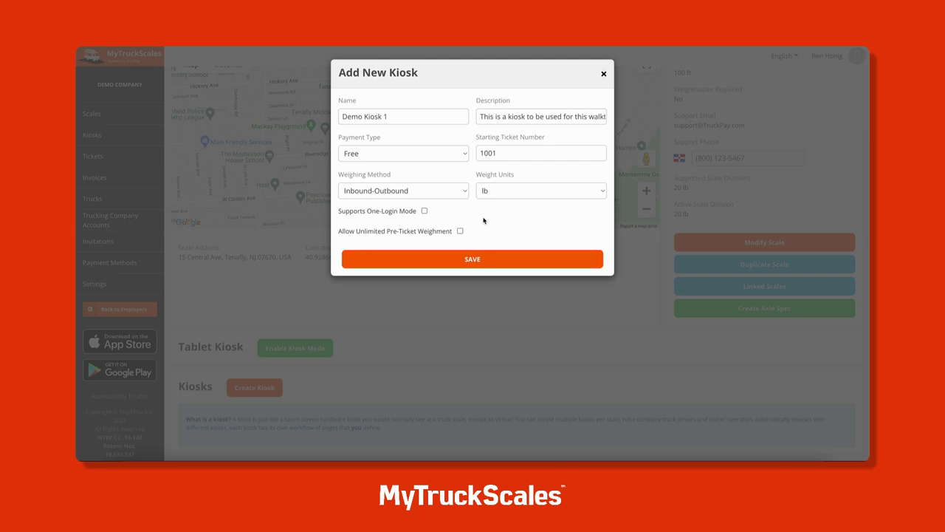
pyautogui.click(460, 231)
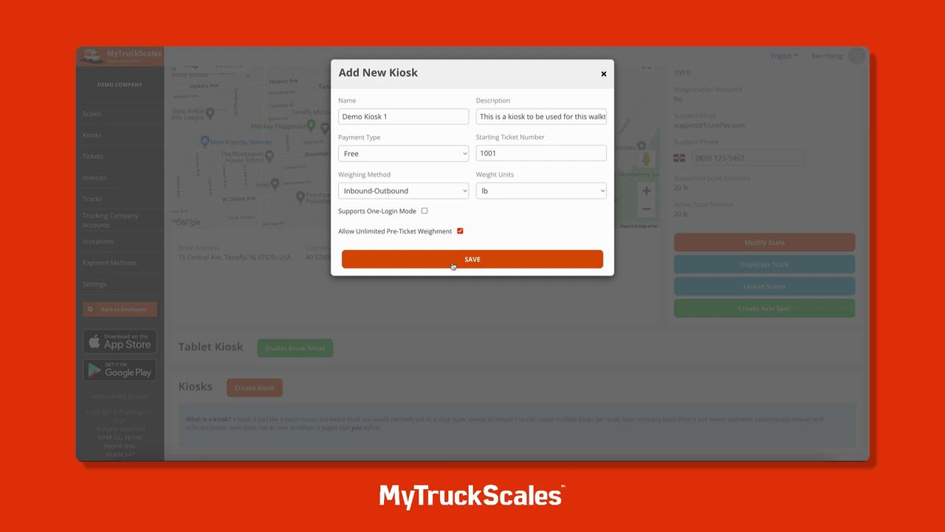
pyautogui.click(453, 262)
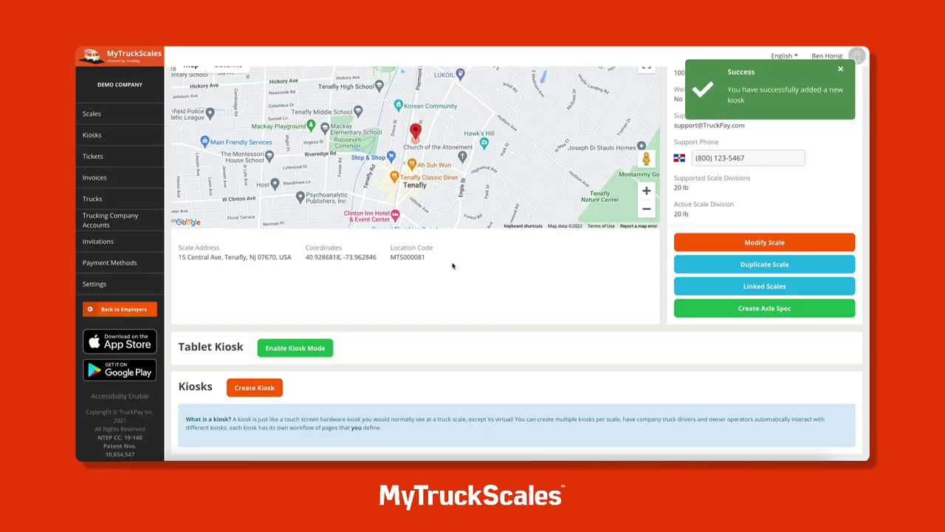
# Open Demo Kiosk 1's settings, toggle its name editor, and start a new page.
pyautogui.scroll(-2, 453, 266)
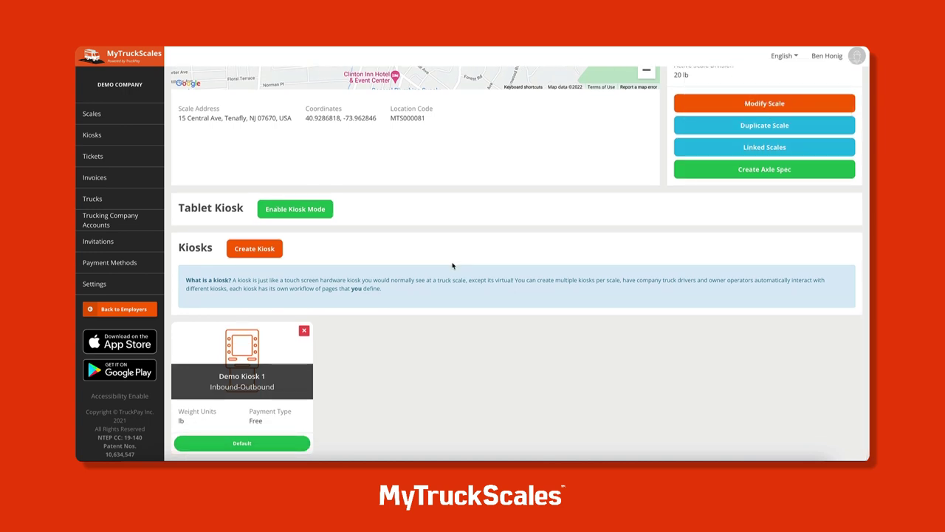
pyautogui.click(246, 345)
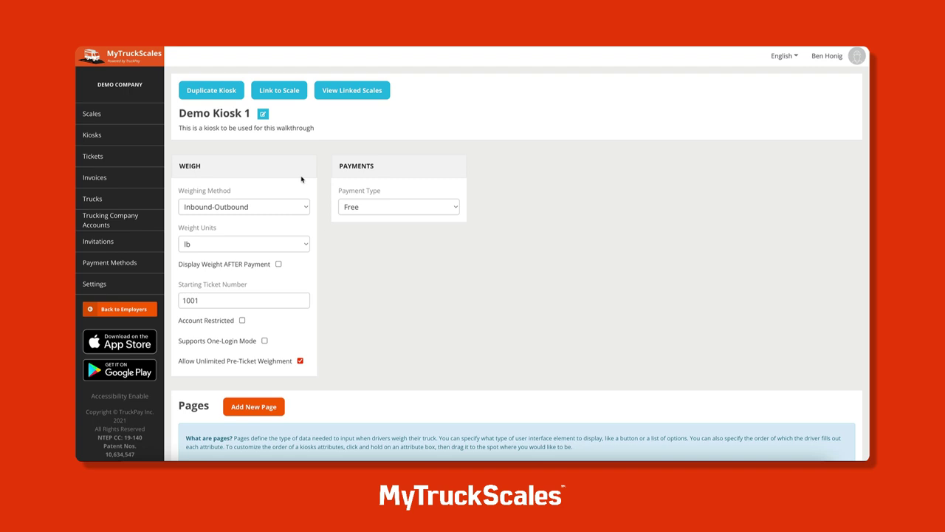
pyautogui.click(264, 115)
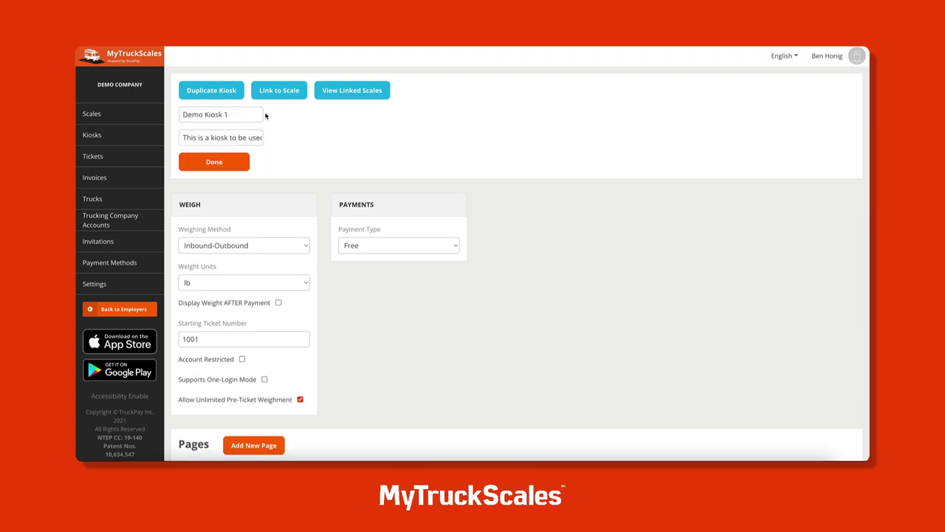
pyautogui.click(232, 162)
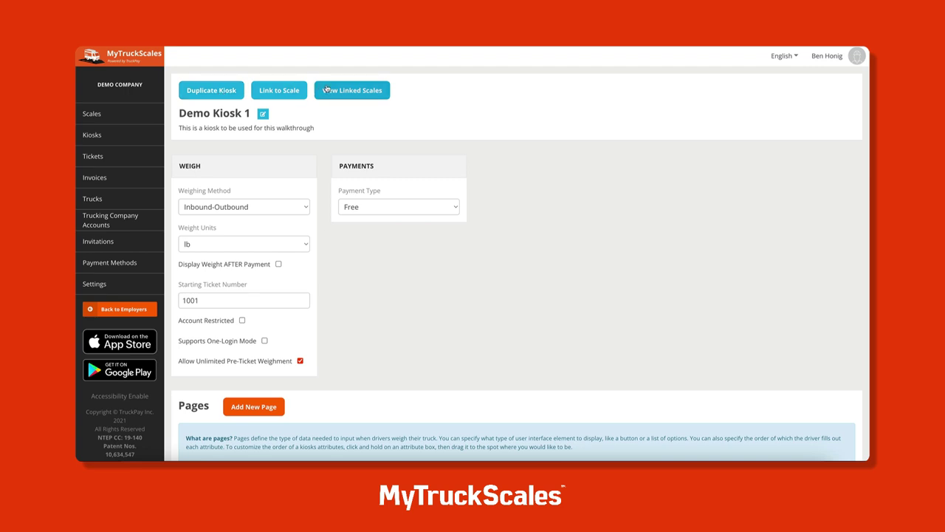
pyautogui.scroll(-1, 353, 251)
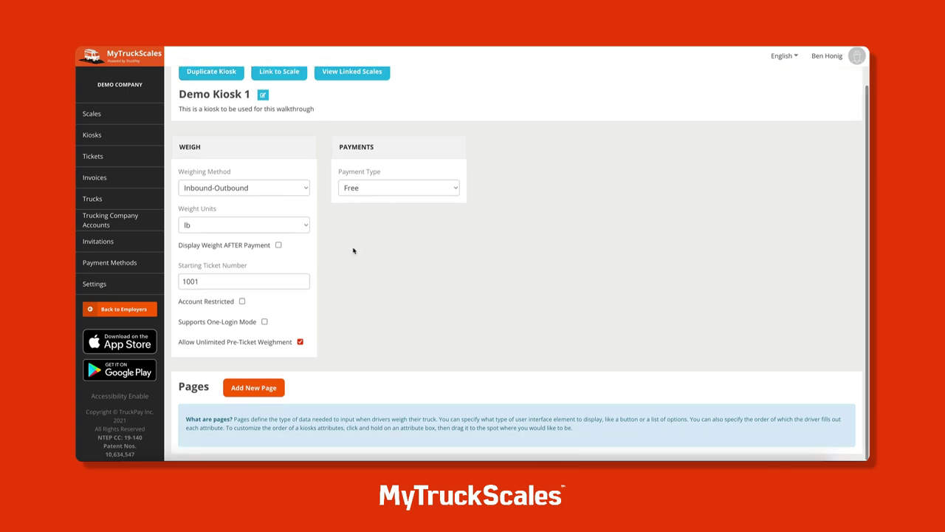
pyautogui.click(258, 385)
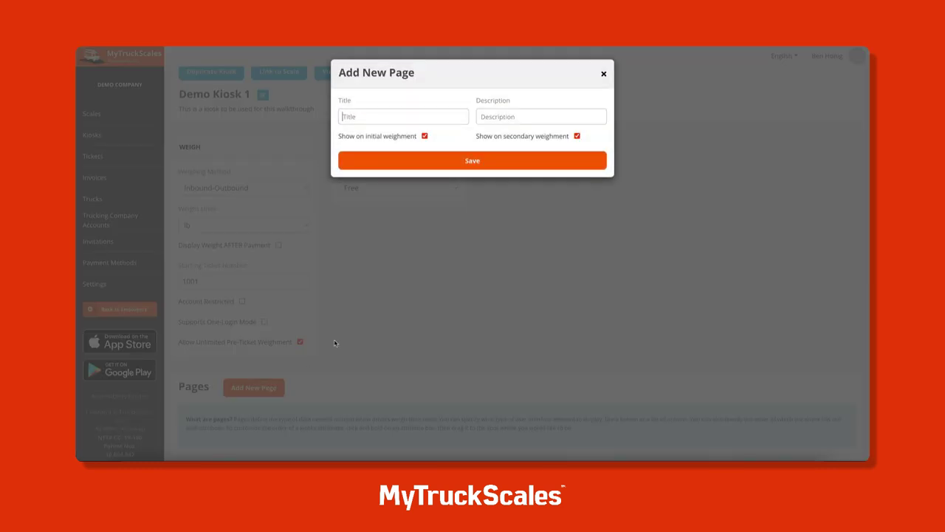
# Save a 'Truck Information' page, described 'Fill out all of the fields below', hidden on secondary weighment.
pyautogui.click(577, 136)
pyautogui.click(448, 119)
pyautogui.write('Truck Information')
pyautogui.click(541, 116)
pyautogui.write('F')
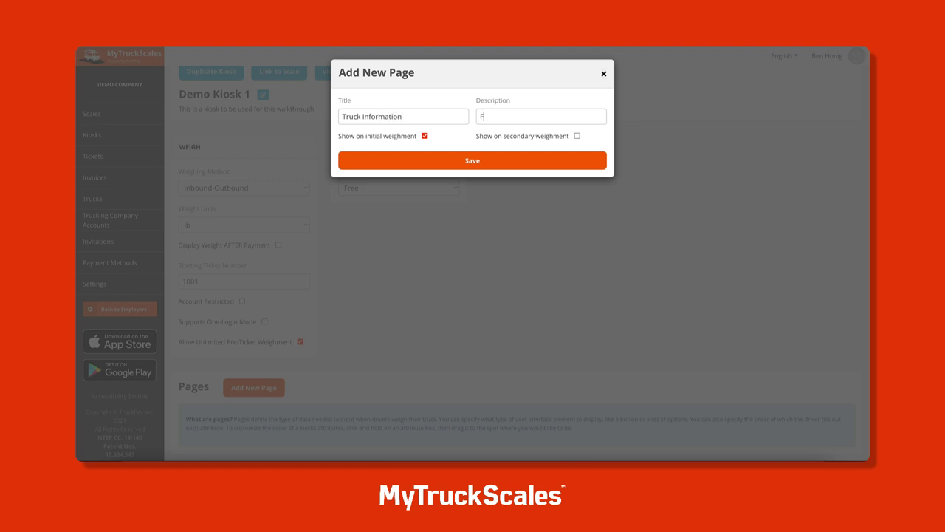
pyautogui.write('ill out all of the fields below')
pyautogui.click(446, 161)
pyautogui.scroll(-1, 354, 270)
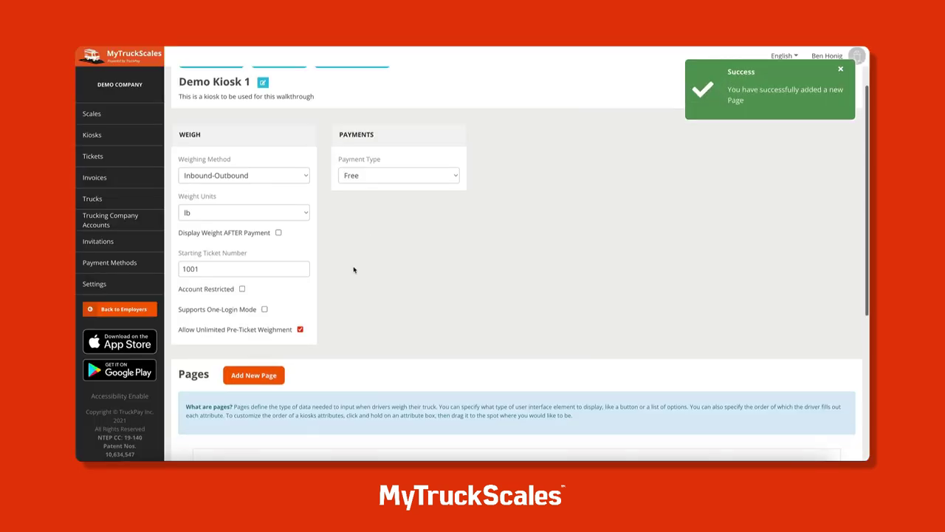
# Add a Truck Number text field, described 'Enter truck number', as an unrestricted integer.
pyautogui.scroll(-5, 354, 269)
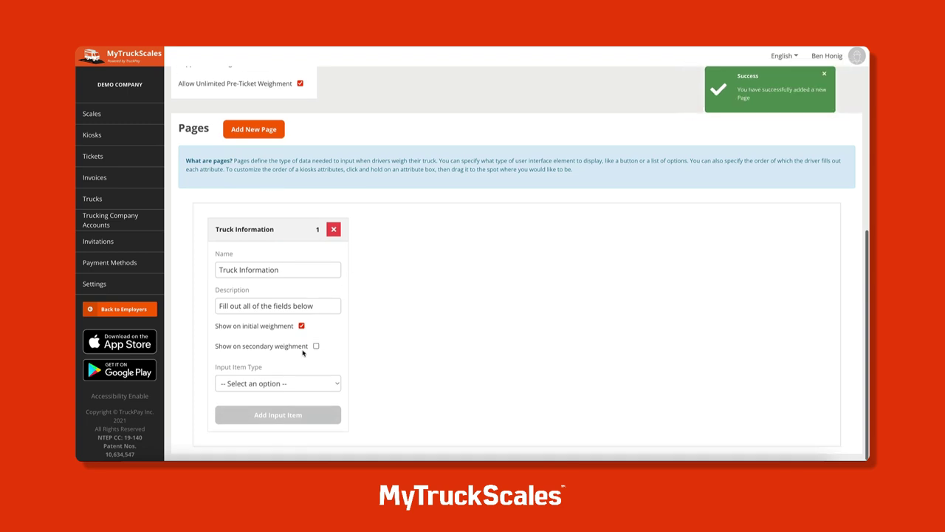
pyautogui.click(285, 385)
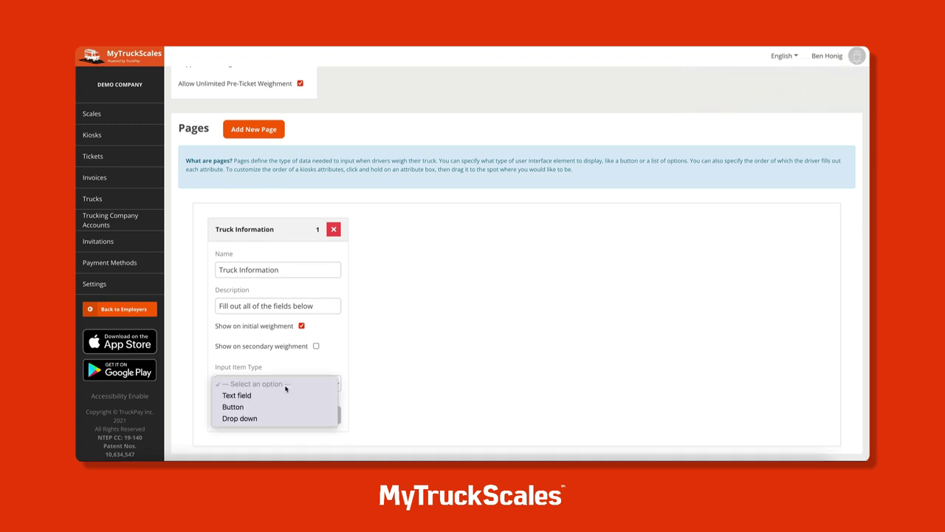
pyautogui.click(281, 396)
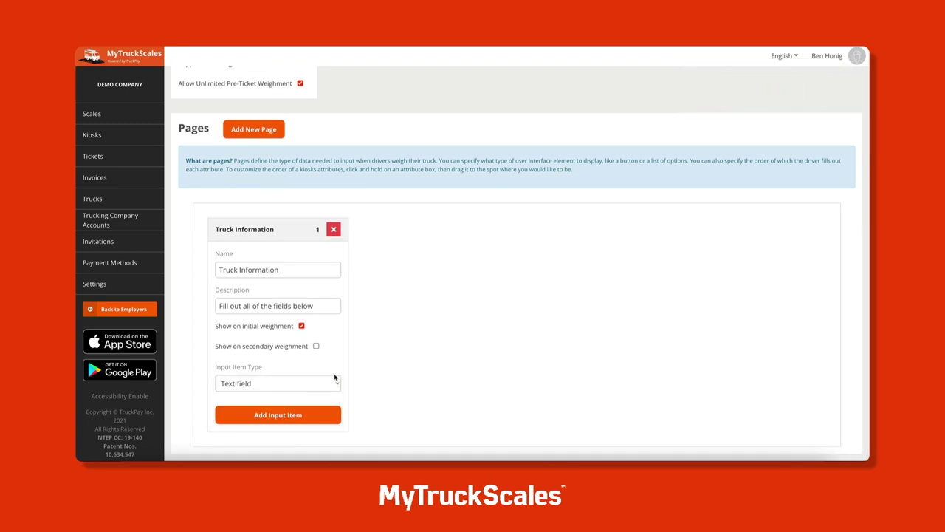
pyautogui.click(311, 413)
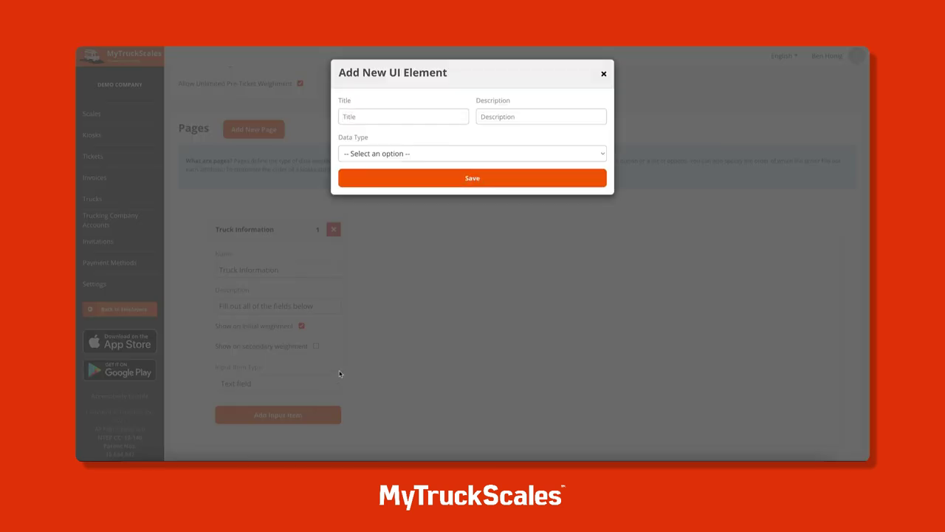
pyautogui.write('Truck Number')
pyautogui.press('Tab')
pyautogui.write('Enter truck number')
pyautogui.click(514, 153)
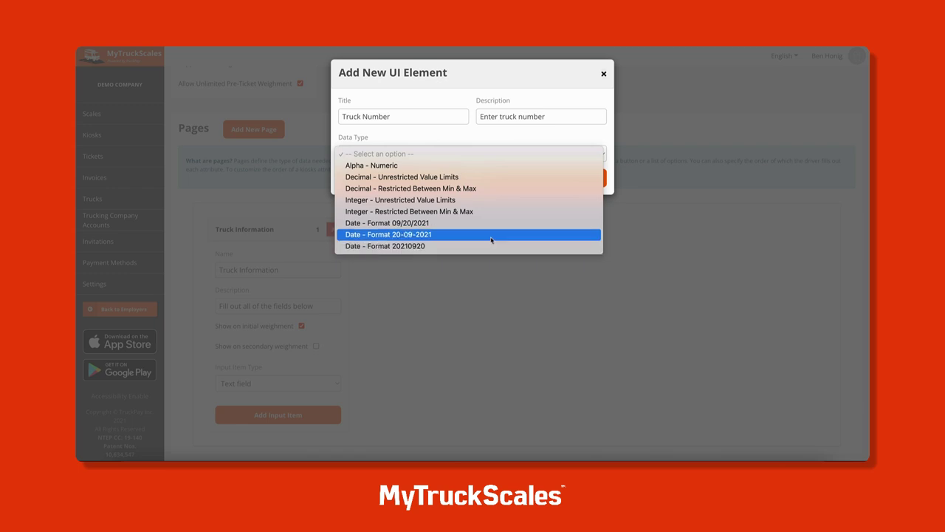
pyautogui.click(503, 201)
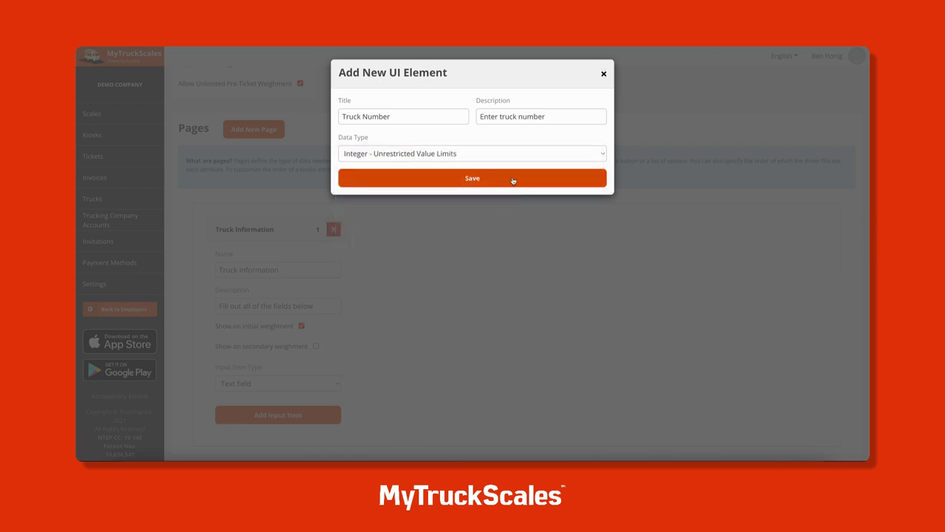
pyautogui.click(512, 180)
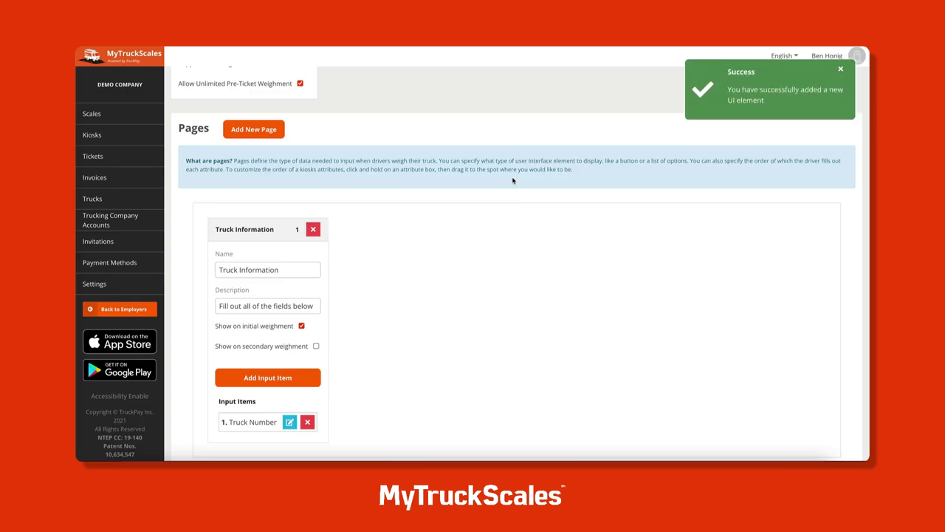
# Add a License Plate text field, described 'Enter license plate', as Alpha-Numeric.
pyautogui.click(305, 375)
pyautogui.write('License Plate')
pyautogui.click(541, 116)
pyautogui.write('Enter l')
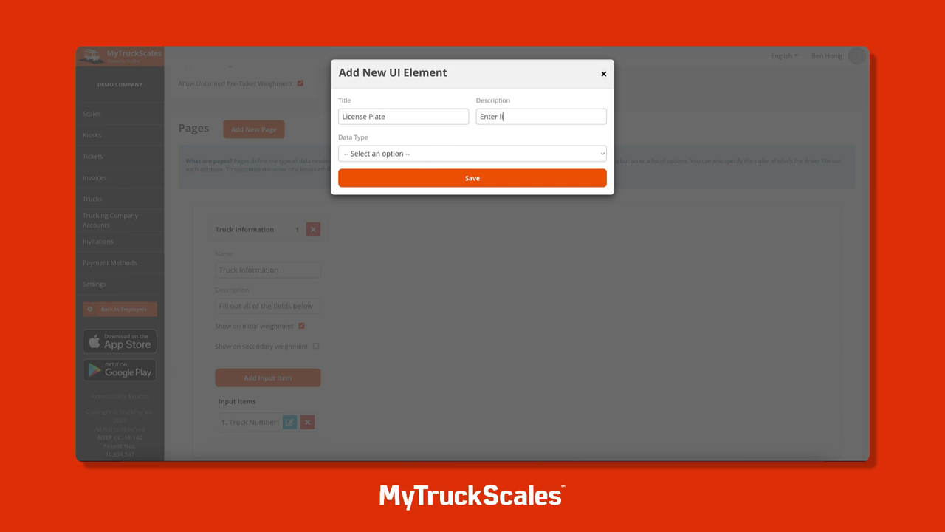
pyautogui.write('icense plate')
pyautogui.click(433, 153)
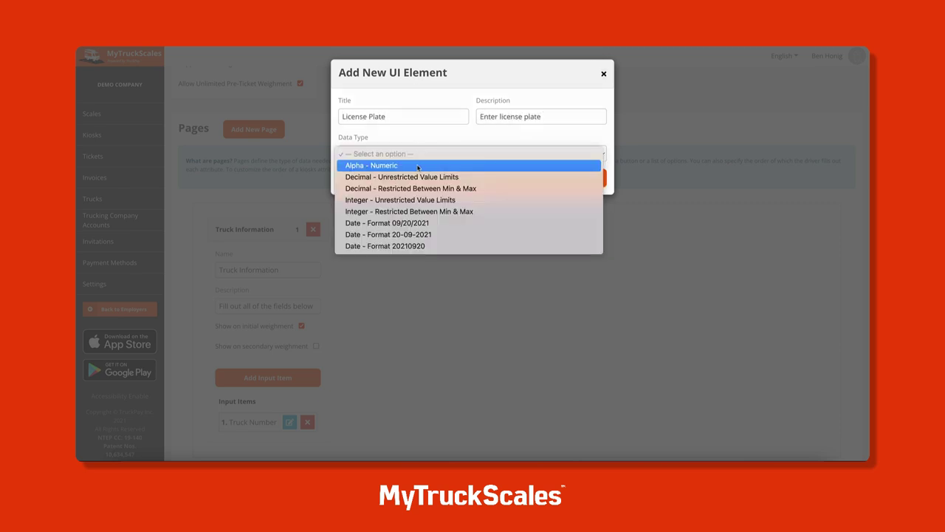
pyautogui.click(417, 165)
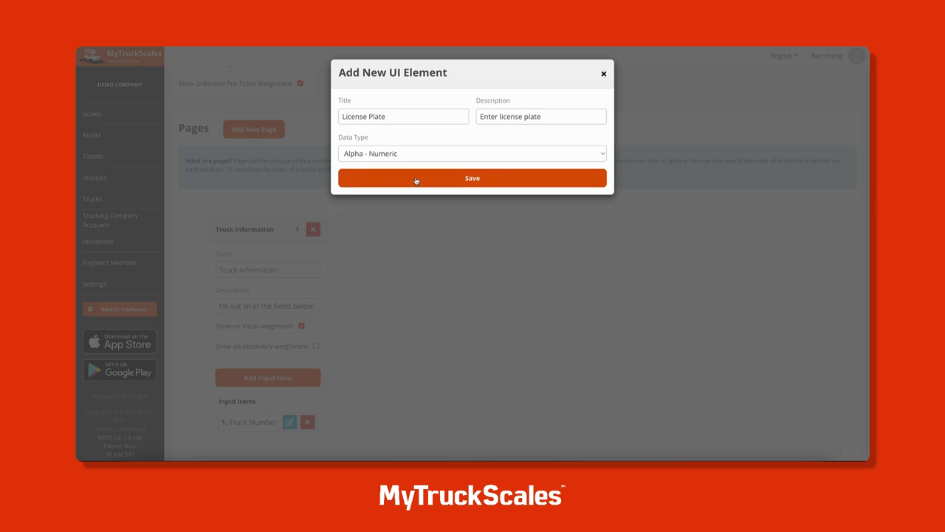
pyautogui.click(415, 179)
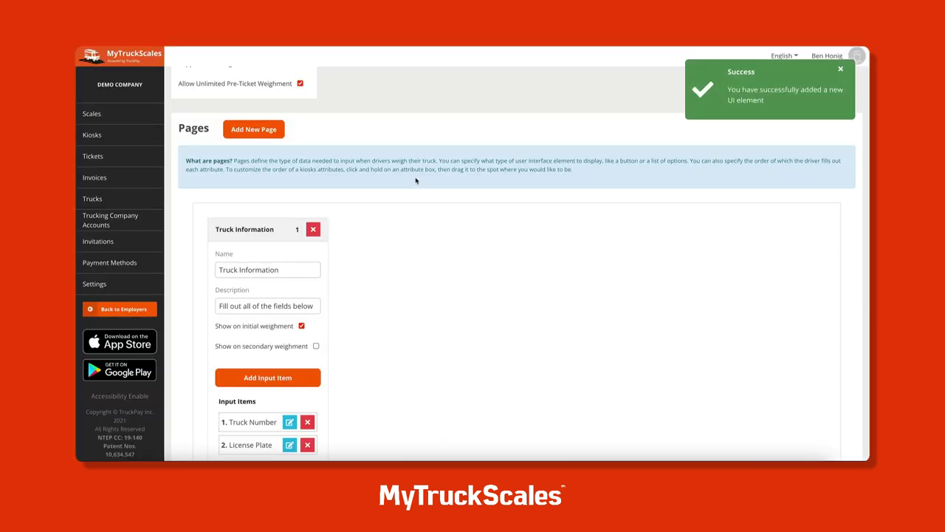
pyautogui.click(264, 129)
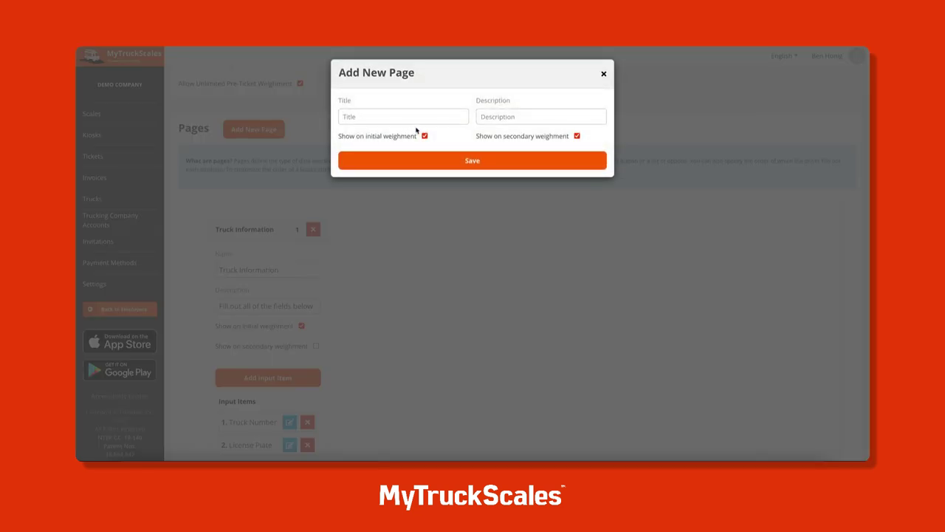
# Save a Material Type page, described 'Select a material', hidden on initial weighment.
pyautogui.click(424, 135)
pyautogui.click(423, 116)
pyautogui.write('Material Type')
pyautogui.press('Tab')
pyautogui.write('Select a material')
pyautogui.click(443, 160)
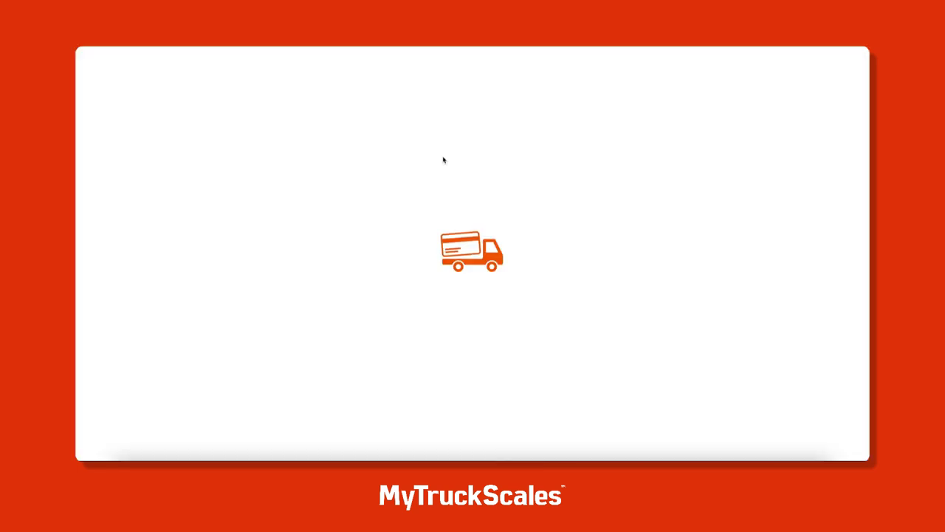
# Add a Materials drop-down listing Asphalt, Aggregates, Concrete, Lumber, Scrap Metal and Ready Mix.
pyautogui.click(393, 386)
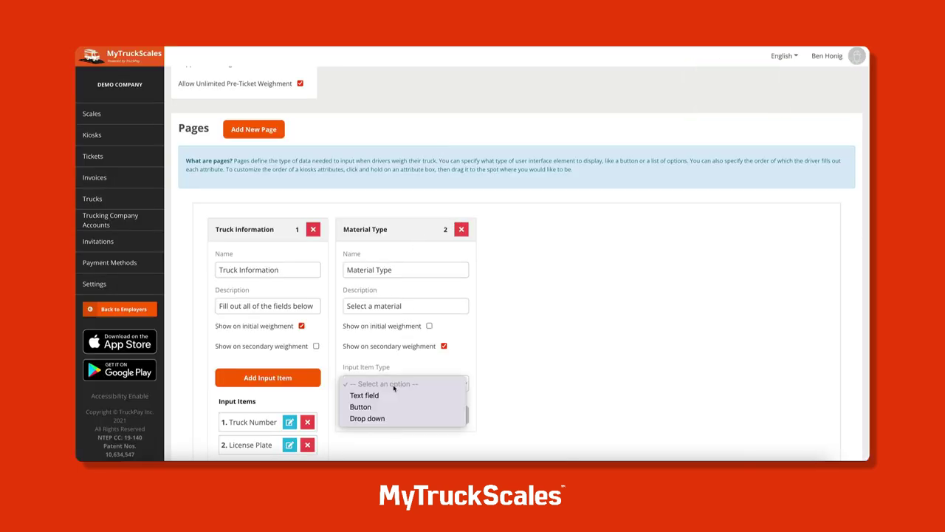
pyautogui.click(387, 418)
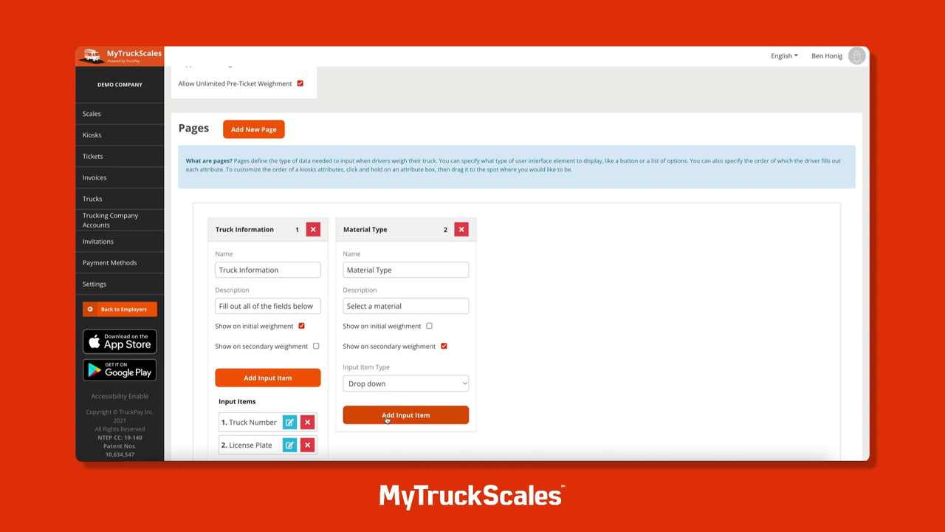
pyautogui.click(405, 415)
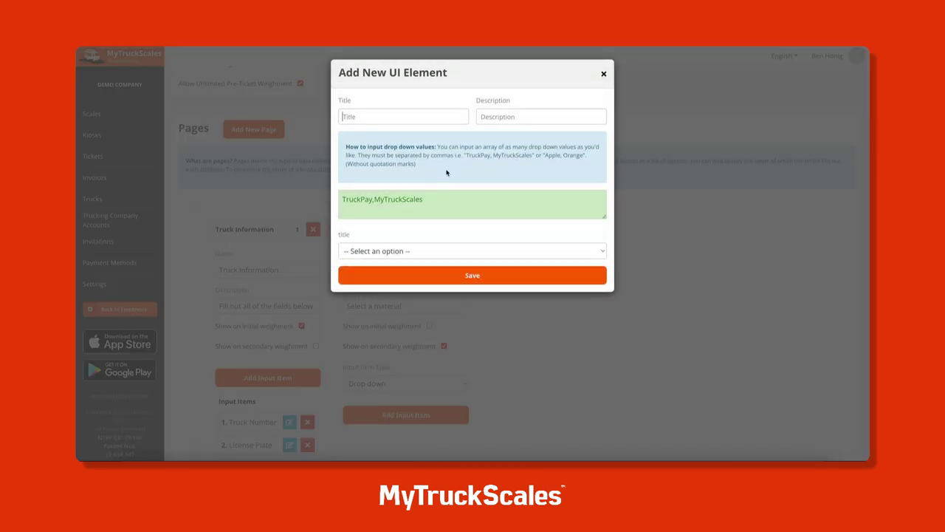
pyautogui.write('Materials')
pyautogui.hotkey('ctrl', 'a')
pyautogui.hotkey('ctrl', 'c')
pyautogui.press('Tab')
pyautogui.hotkey('ctrl', 'v')
pyautogui.click(433, 201)
pyautogui.hotkey('ctrl', 'a')
pyautogui.press('BackSpace')
pyautogui.hotkey('ctrl', 'v')
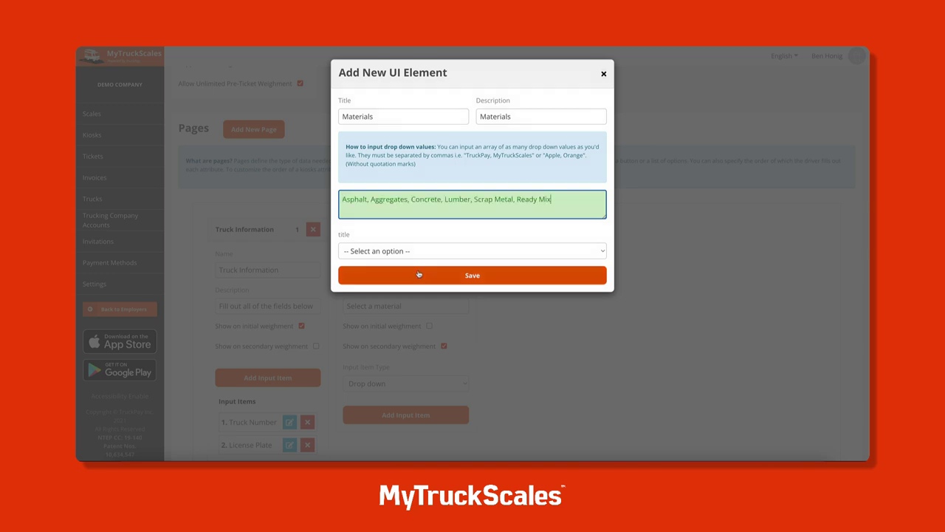
pyautogui.click(418, 275)
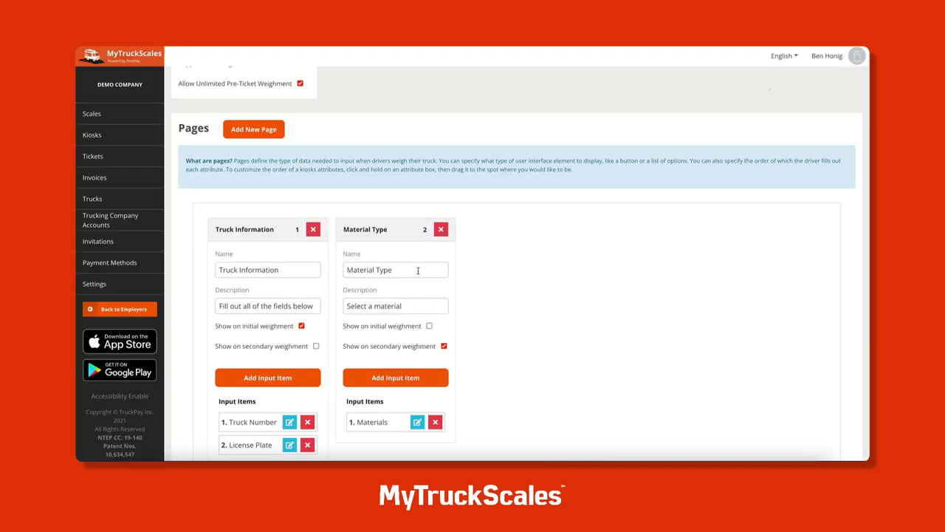
# Drag the Material Type page card to reorder it against Truck Information.
pyautogui.scroll(-1, 486, 325)
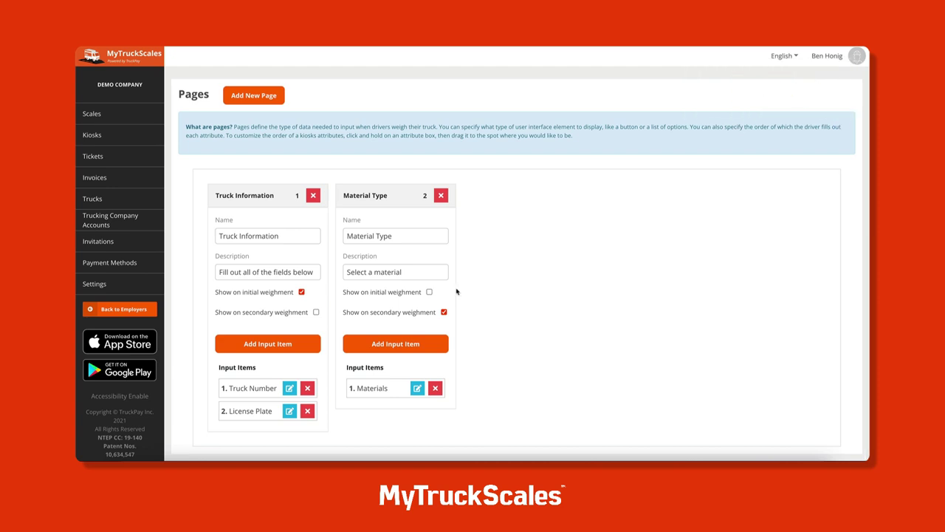
pyautogui.moveTo(396, 195); pyautogui.dragTo(214, 192)
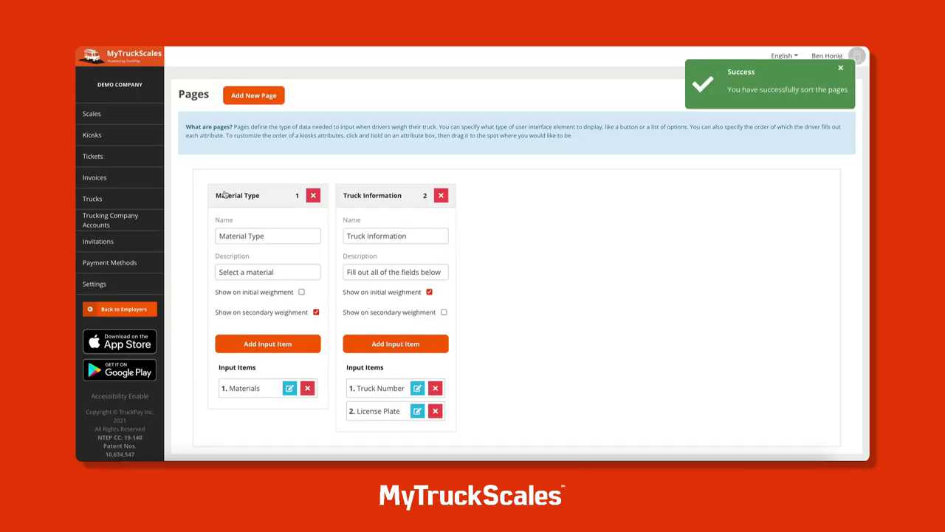
pyautogui.moveTo(224, 193); pyautogui.dragTo(378, 189)
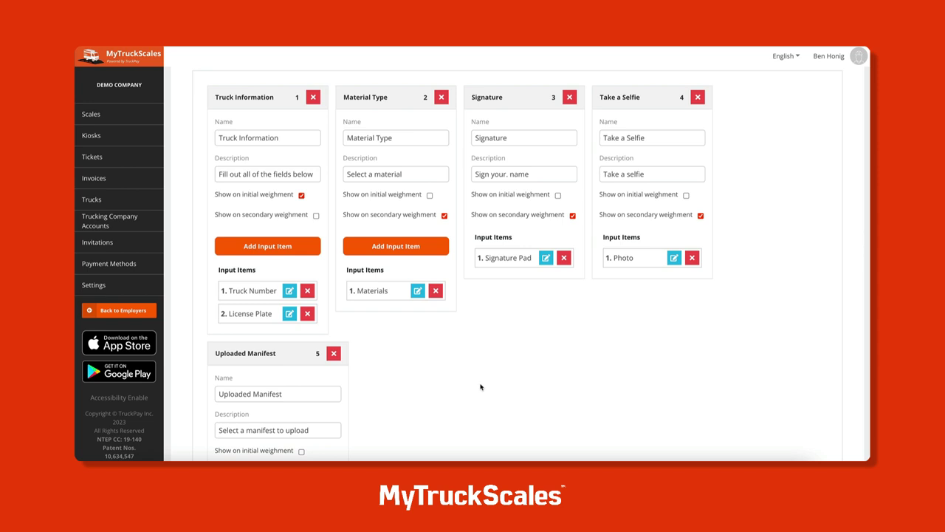
# Add a Document-type input item titled 'Document' to the Uploaded Manifest page.
pyautogui.scroll(-2, 480, 387)
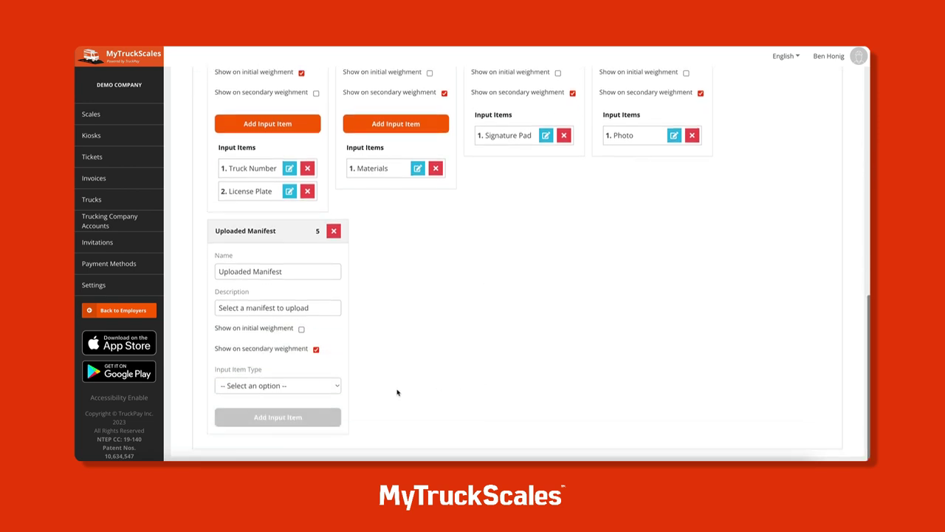
pyautogui.click(316, 383)
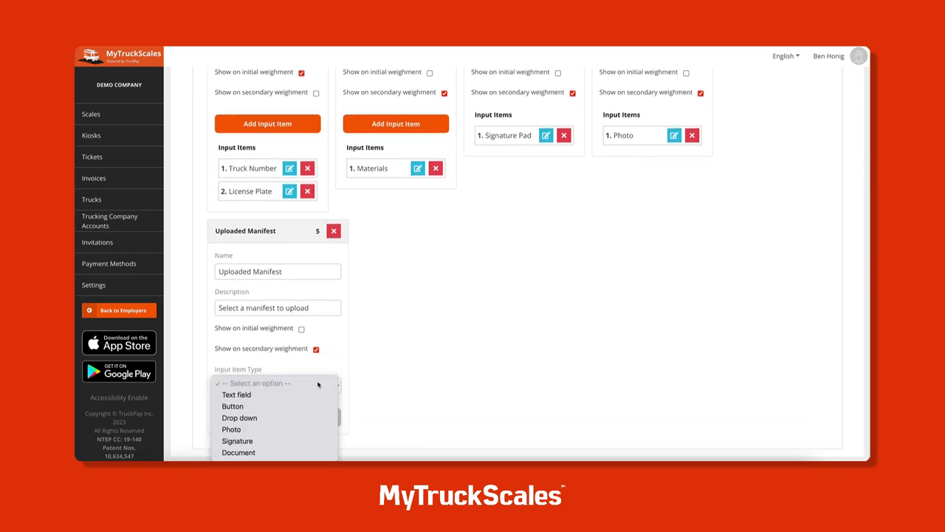
pyautogui.click(325, 453)
pyautogui.click(317, 418)
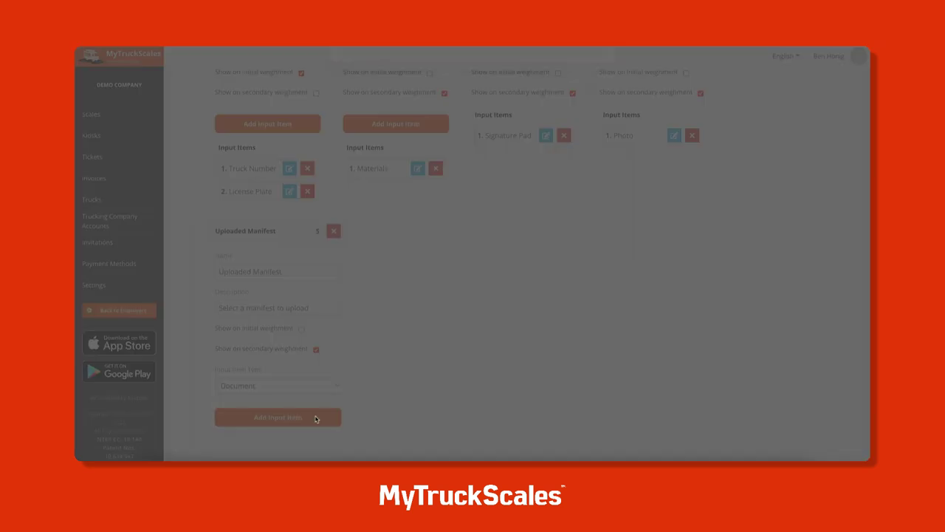
pyautogui.click(392, 110)
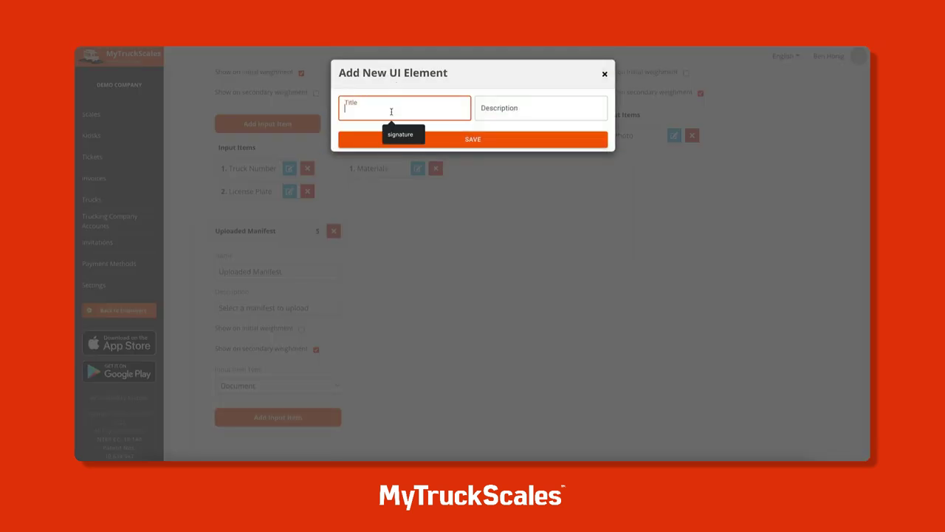
pyautogui.write('Document')
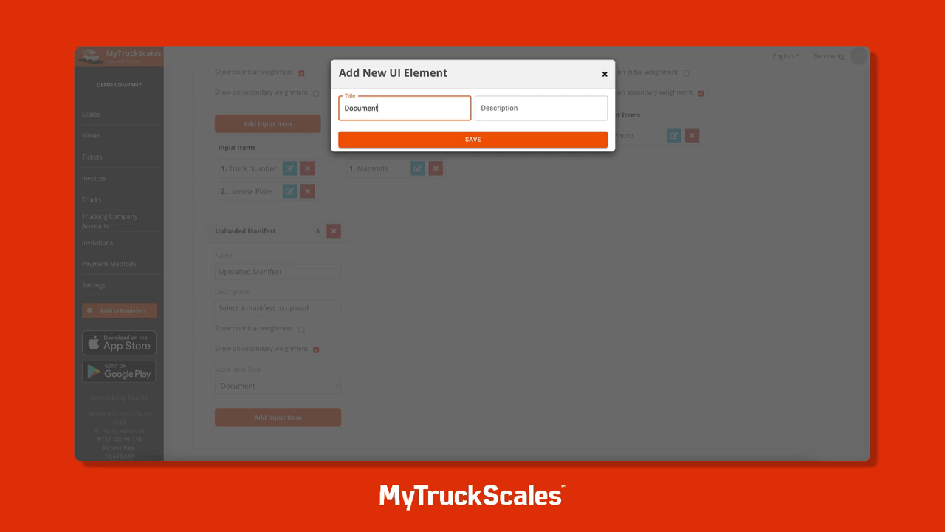
pyautogui.press('Tab')
pyautogui.press('Return')
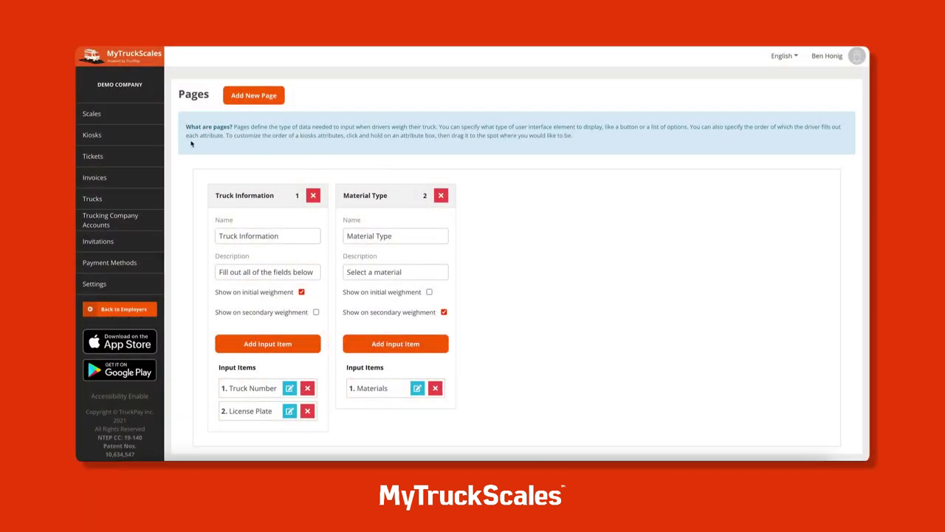
# Open Scale Tickets, set the date range from Custom to Daily, and toggle Filter Results on and off.
pyautogui.click(150, 155)
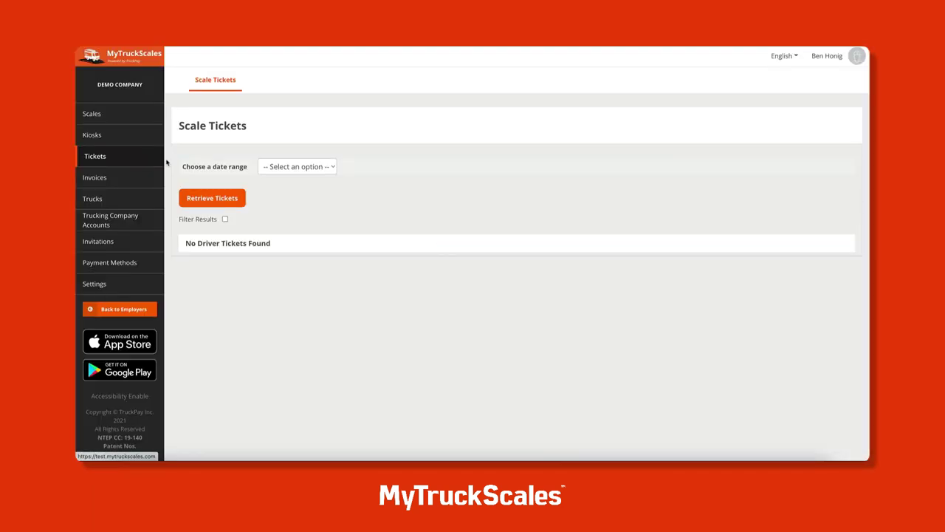
pyautogui.click(288, 168)
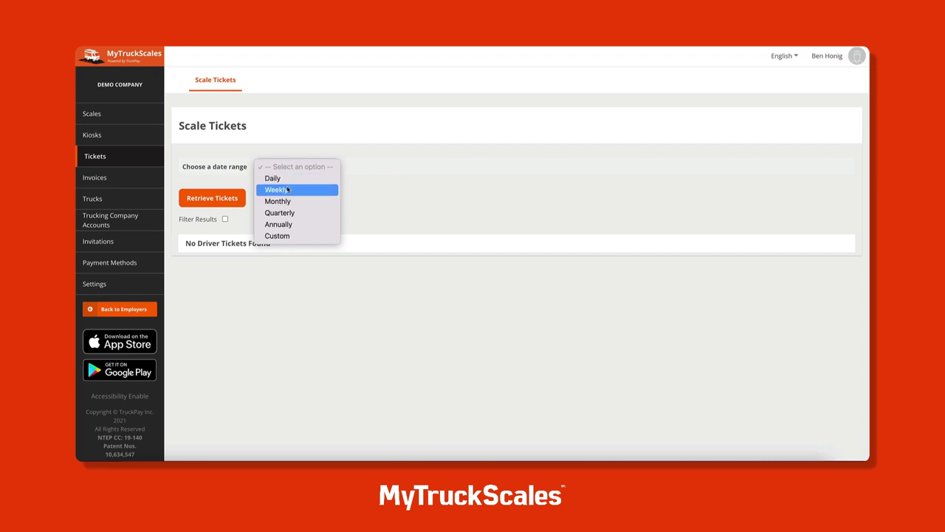
pyautogui.click(288, 236)
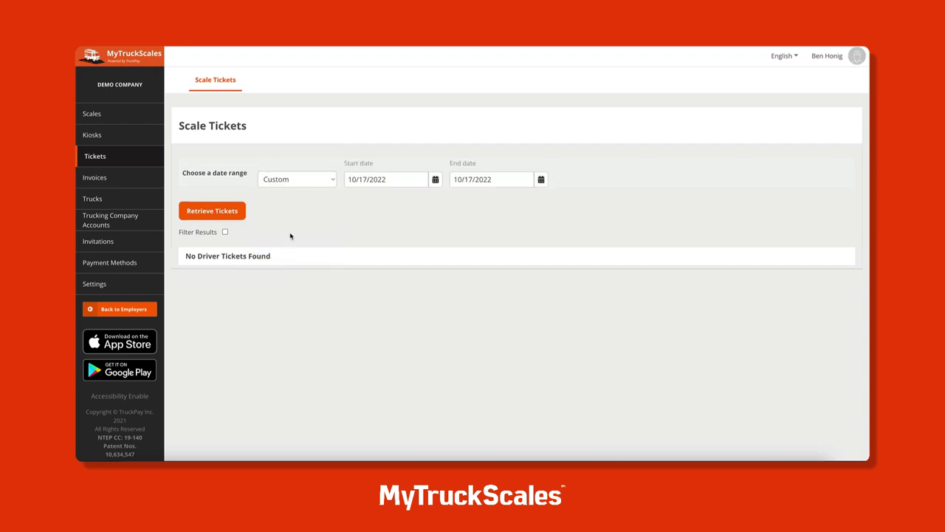
pyautogui.click(311, 178)
pyautogui.click(310, 124)
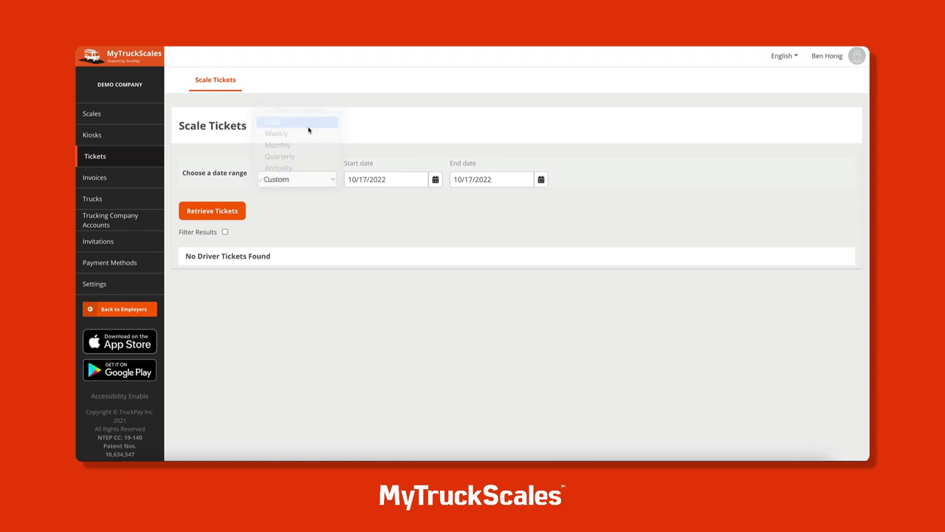
pyautogui.click(225, 219)
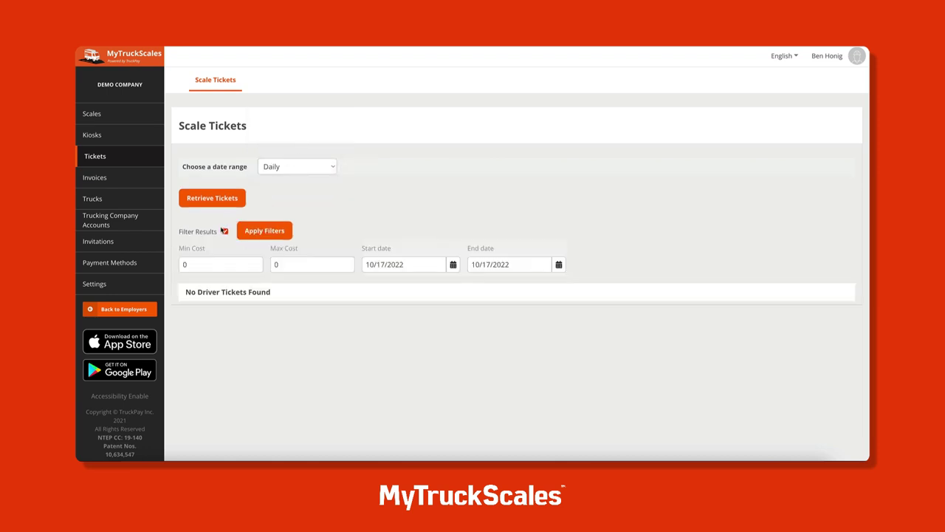
pyautogui.click(224, 231)
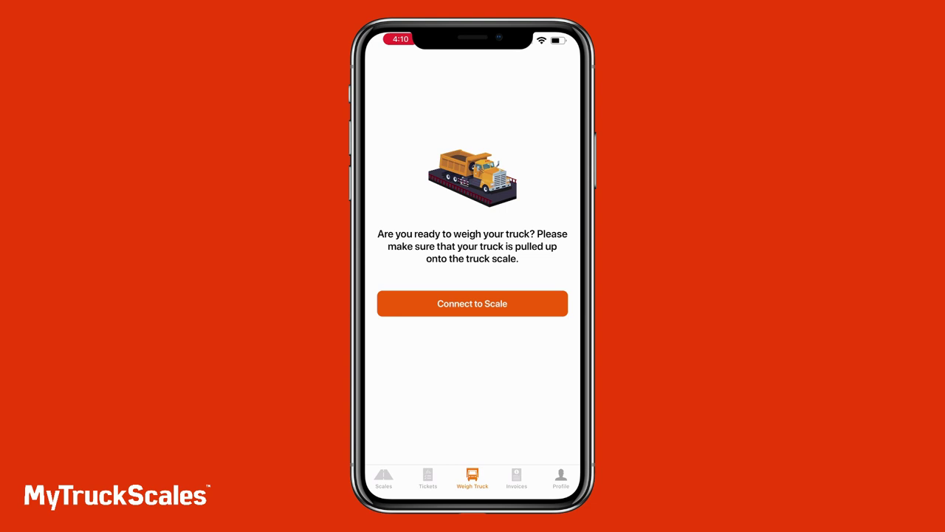
# Weigh the truck in at 61340 lb and enter truck number 1234.
pyautogui.click(472, 303)
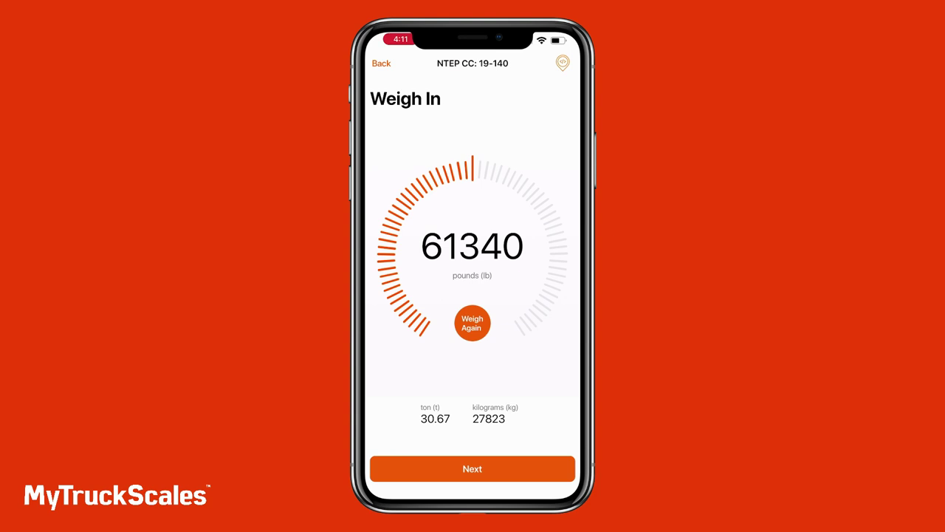
pyautogui.click(472, 468)
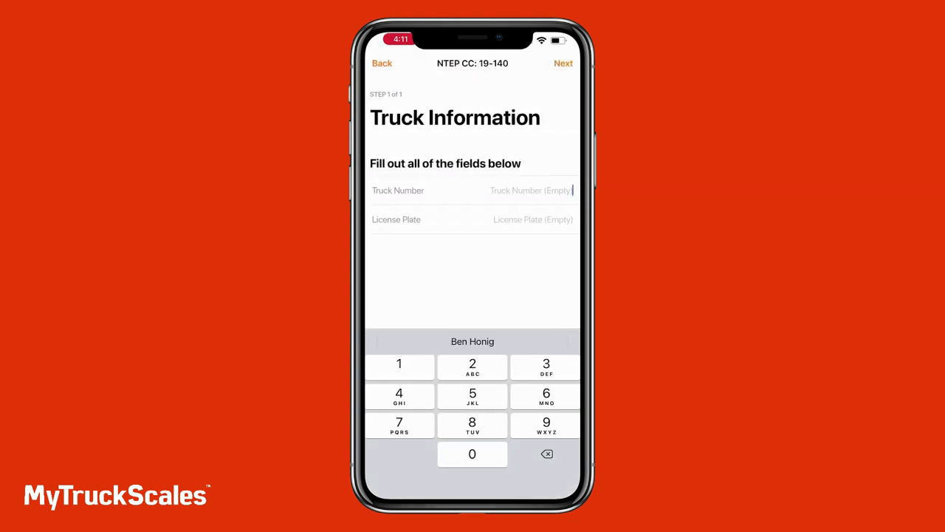
pyautogui.write('1234')
pyautogui.click(532, 219)
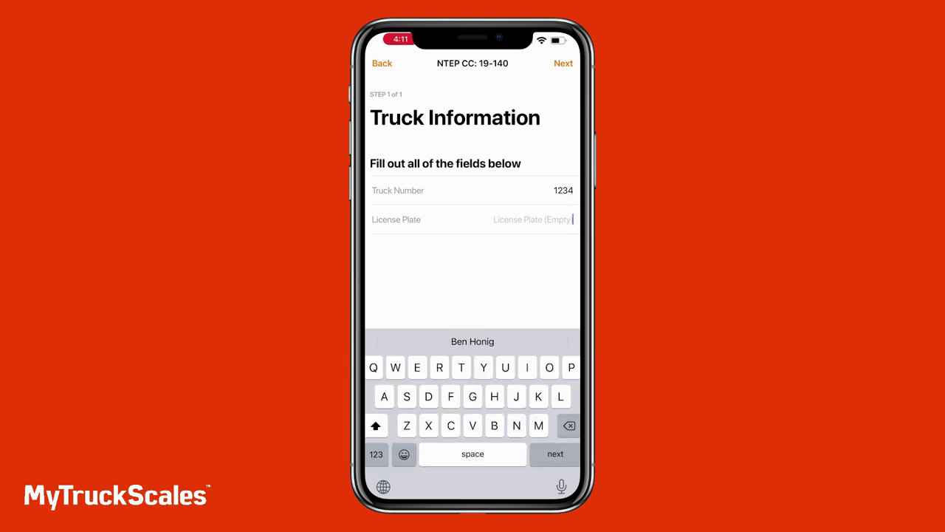
# Enter license plate TP123 and finish the entry to generate the ticket.
pyautogui.write('T')
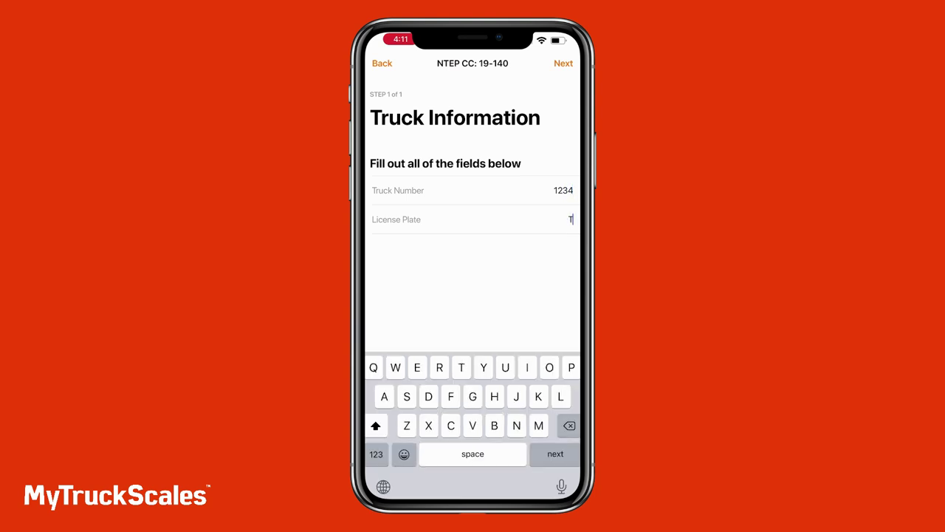
pyautogui.write('P')
pyautogui.click(376, 454)
pyautogui.write('123')
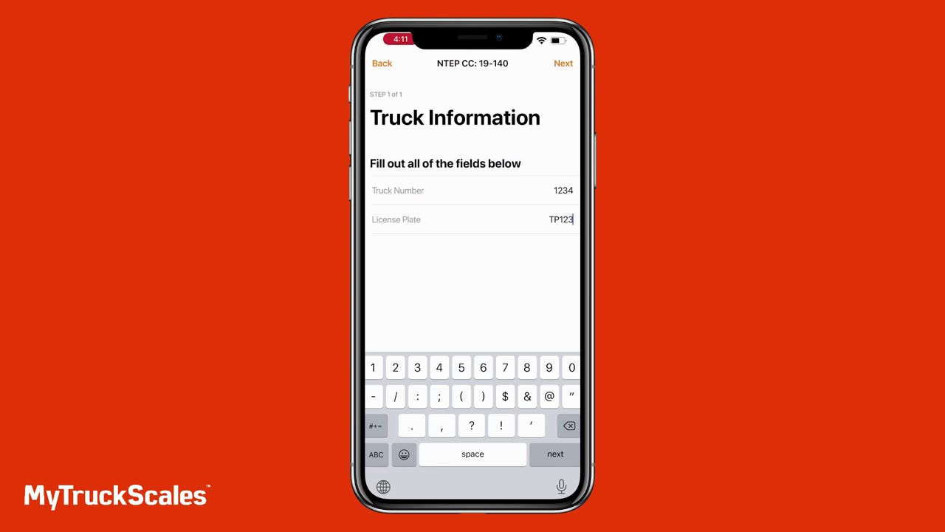
pyautogui.click(563, 62)
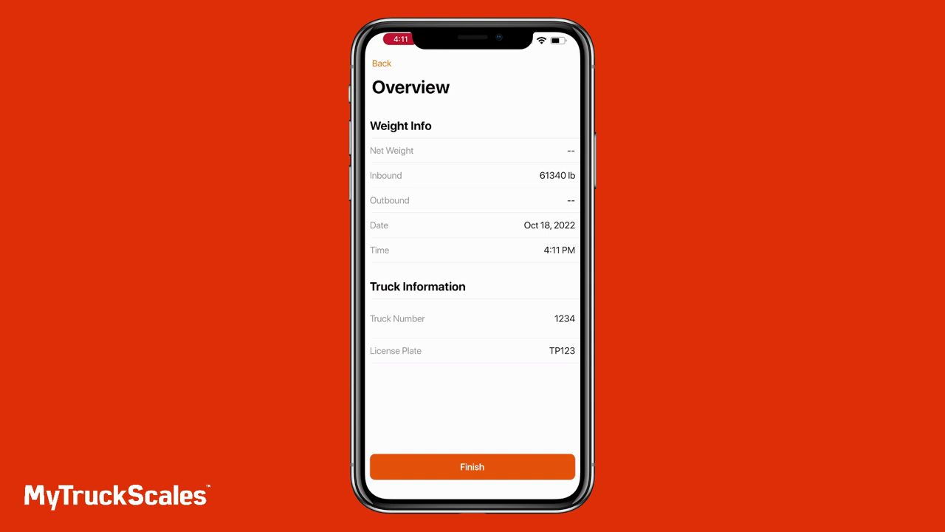
pyautogui.click(473, 466)
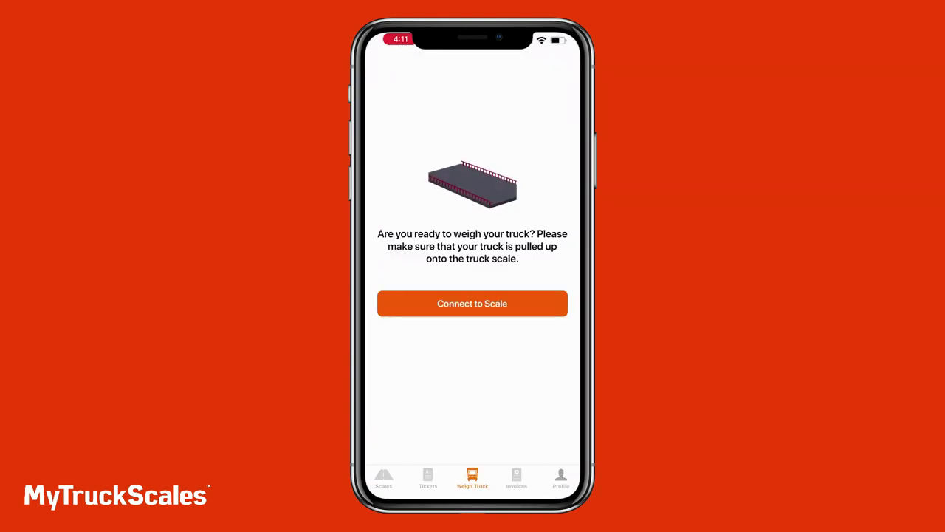
# Weigh the truck in at 68120 lb, choose Scrap Metal as the material, and sign the ticket.
pyautogui.click(472, 304)
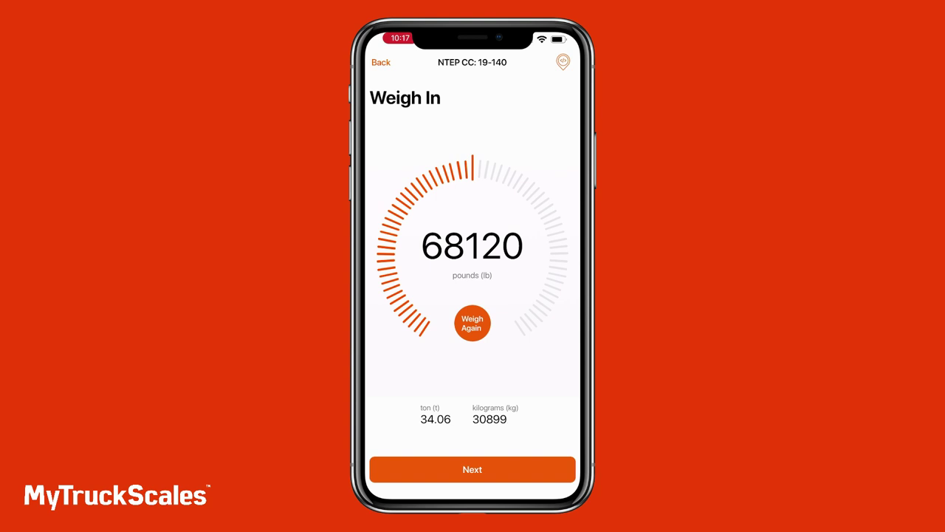
pyautogui.click(472, 469)
pyautogui.scroll(-5, 472, 450)
pyautogui.scroll(1, 473, 451)
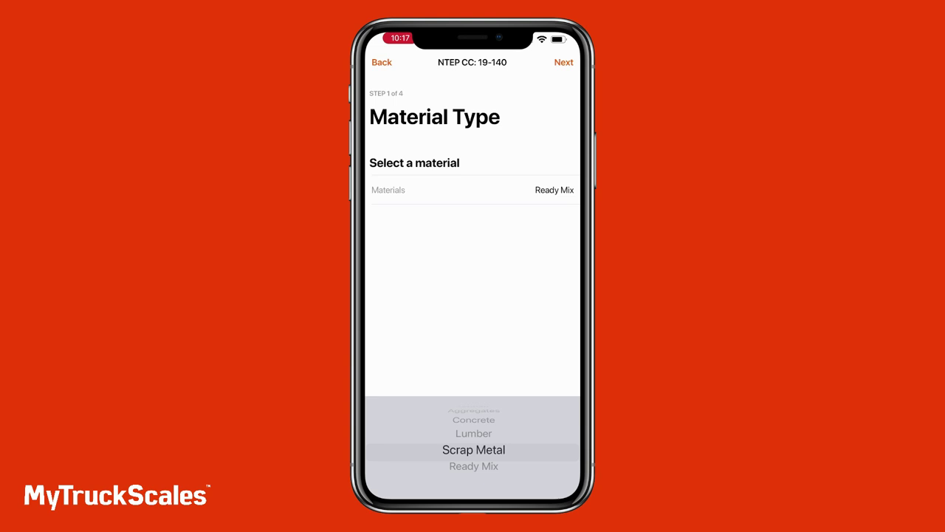
pyautogui.scroll(3, 473, 450)
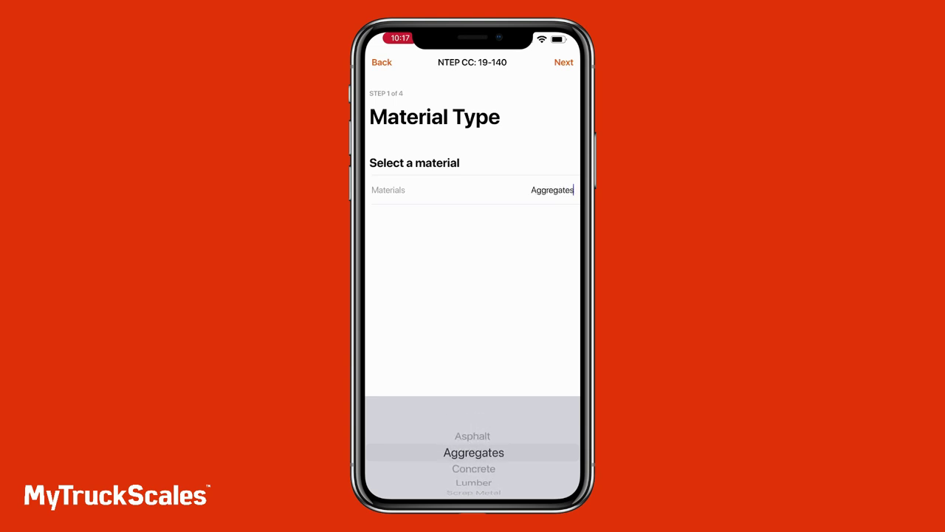
pyautogui.scroll(-3, 472, 451)
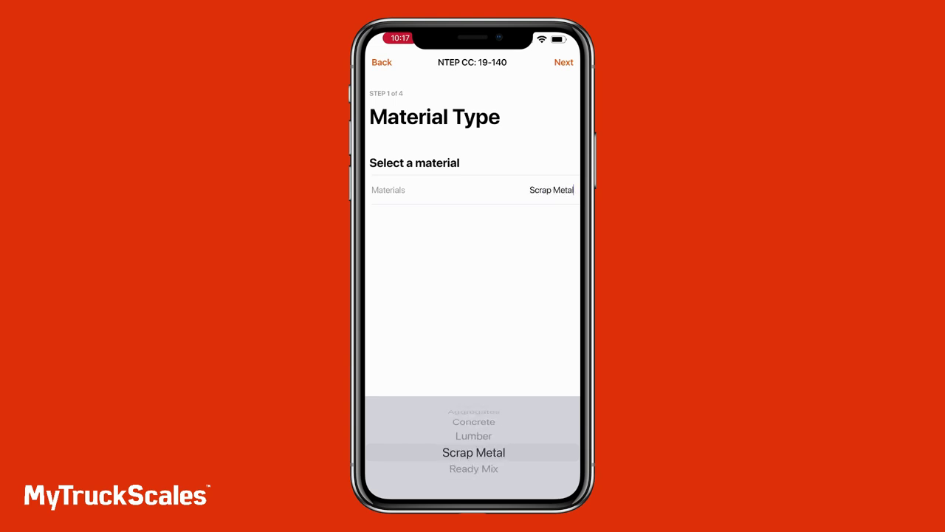
pyautogui.click(563, 62)
pyautogui.moveTo(403, 235)
pyautogui.mouseDown()
pyautogui.moveTo(455, 188)
pyautogui.moveTo(506, 196)
pyautogui.moveTo(480, 191)
pyautogui.moveTo(550, 183)
pyautogui.mouseUp()
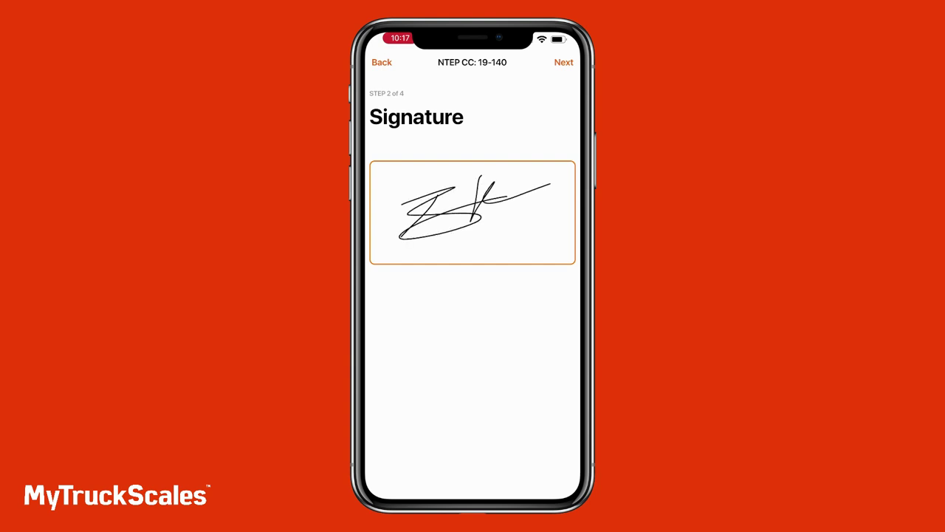
# Take and accept a selfie photo for the ticket.
pyautogui.click(564, 62)
pyautogui.click(472, 445)
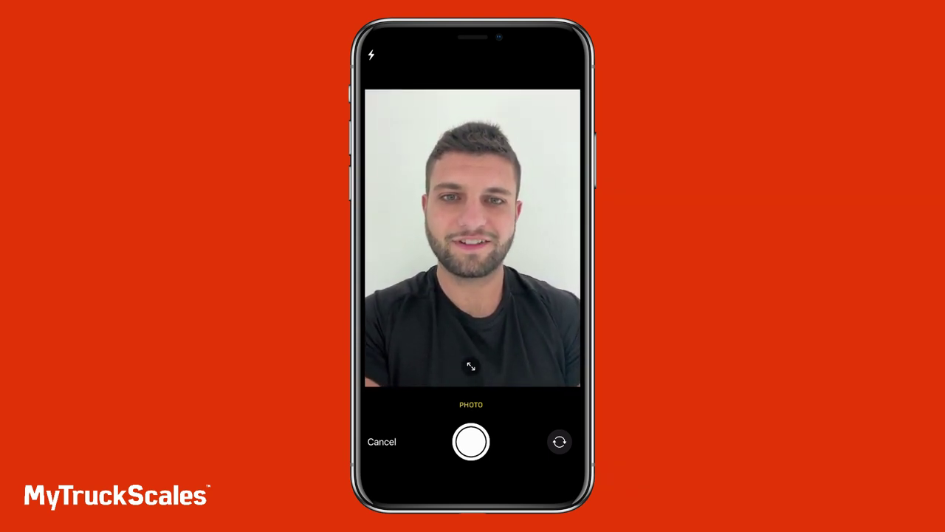
pyautogui.click(471, 442)
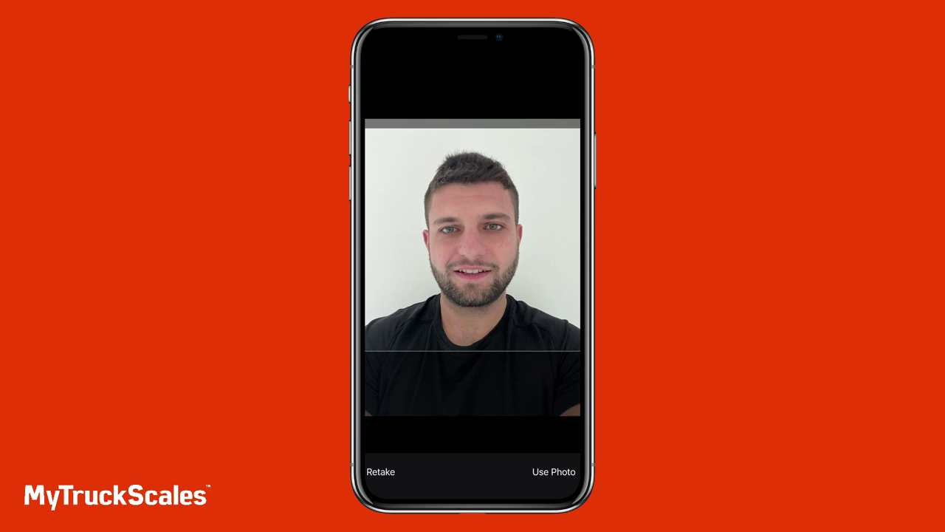
pyautogui.click(554, 471)
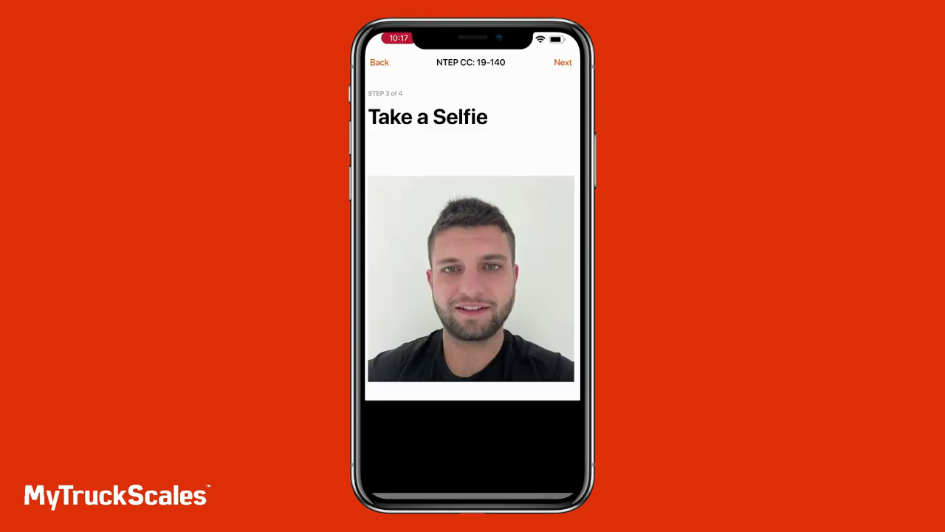
# Select a manifest document file to upload.
pyautogui.click(562, 62)
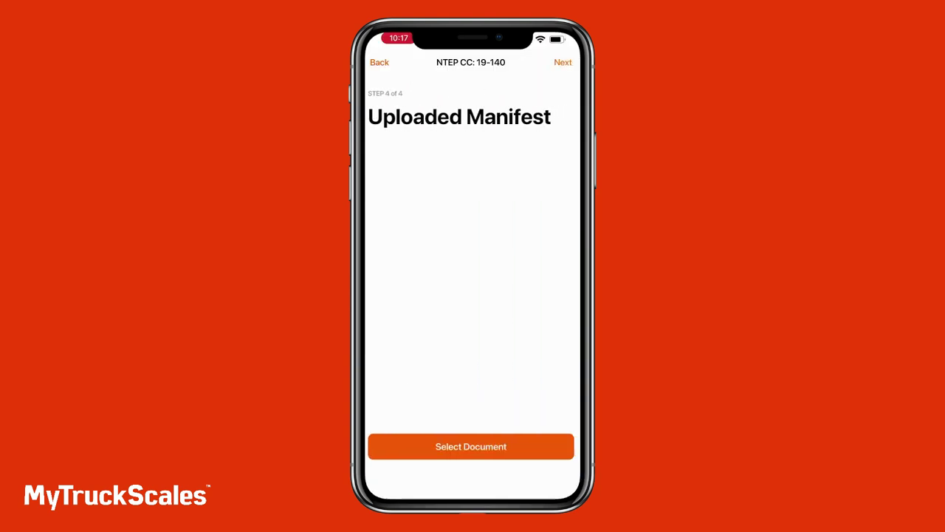
pyautogui.click(471, 446)
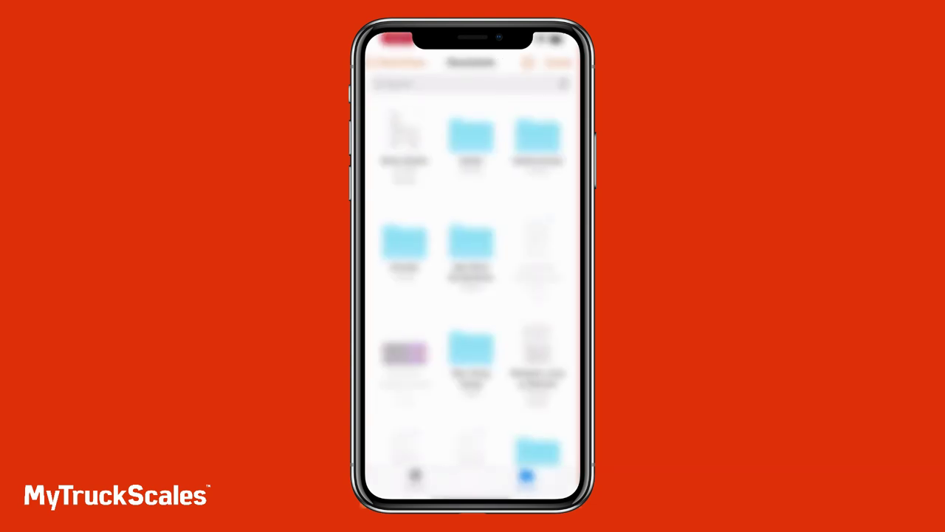
pyautogui.scroll(-10, 479, 281)
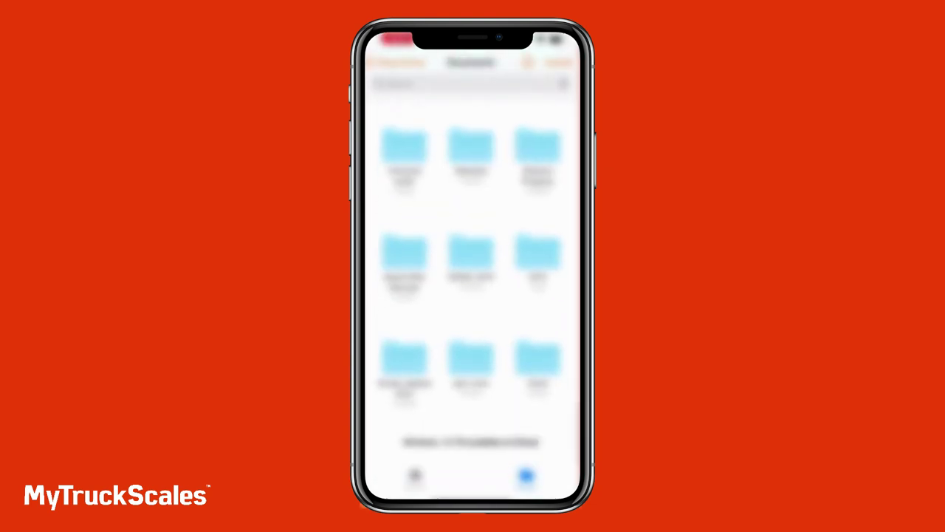
pyautogui.scroll(-5, 472, 280)
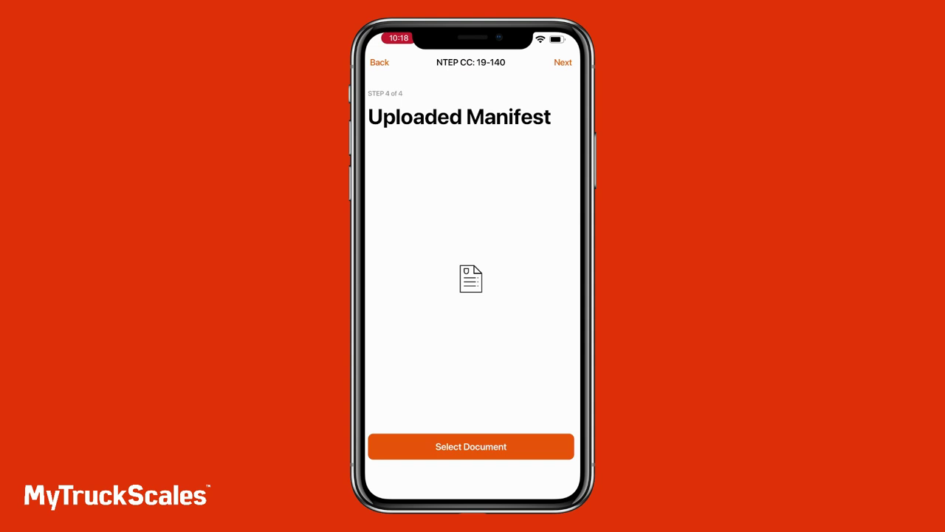
# Review the Overview summary and finish to generate the 2820 lb net ticket.
pyautogui.click(562, 62)
pyautogui.scroll(-5, 473, 280)
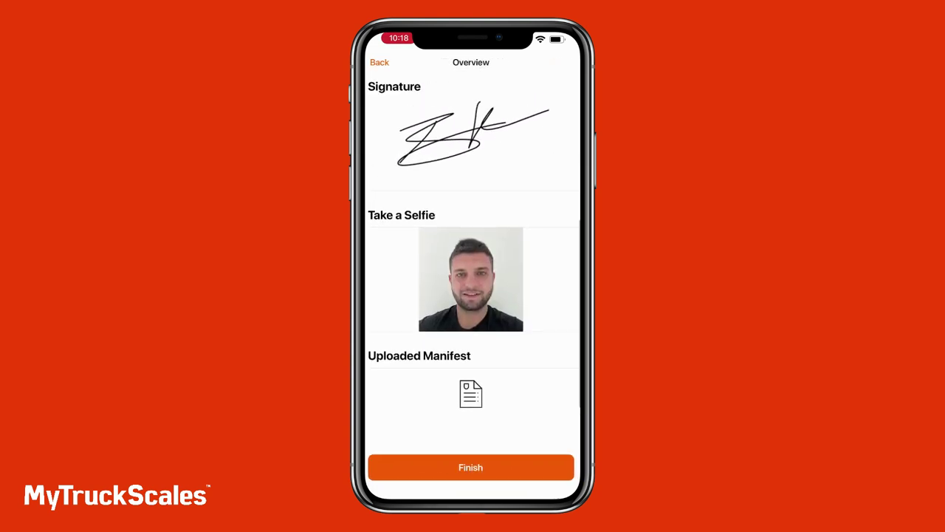
pyautogui.scroll(5, 473, 281)
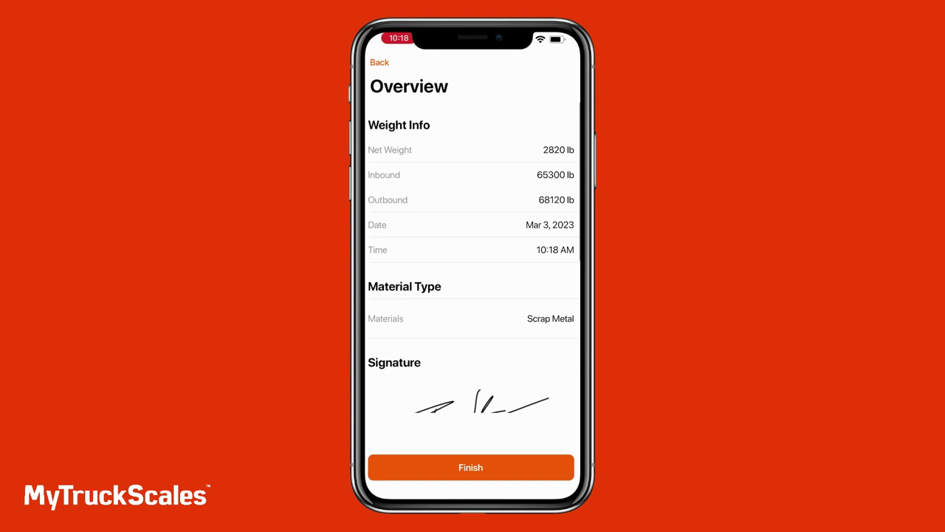
pyautogui.click(471, 466)
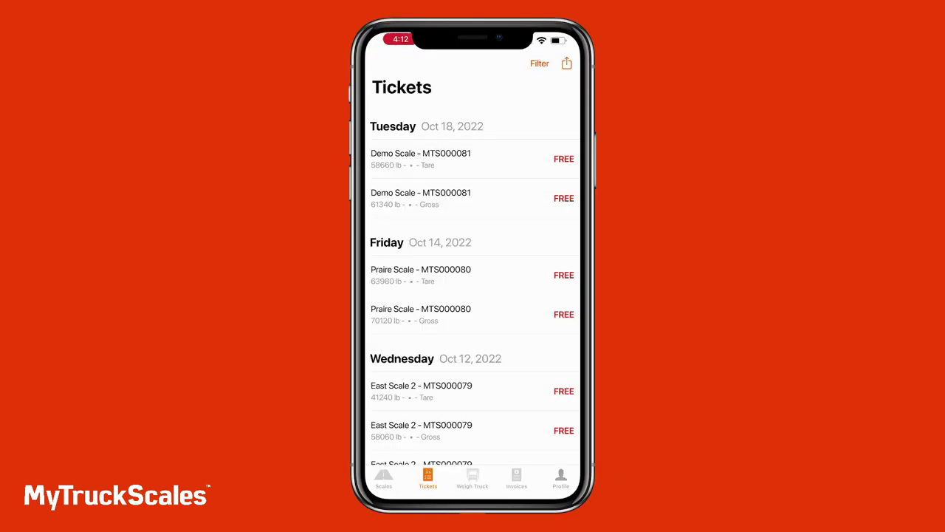
# Reset the ticket list filter and dismiss the export options.
pyautogui.click(539, 63)
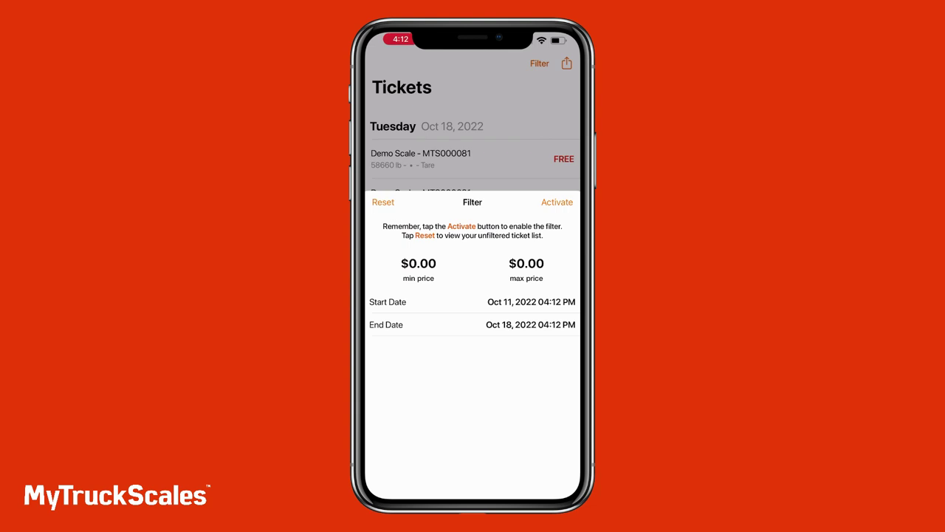
pyautogui.click(383, 202)
pyautogui.click(566, 63)
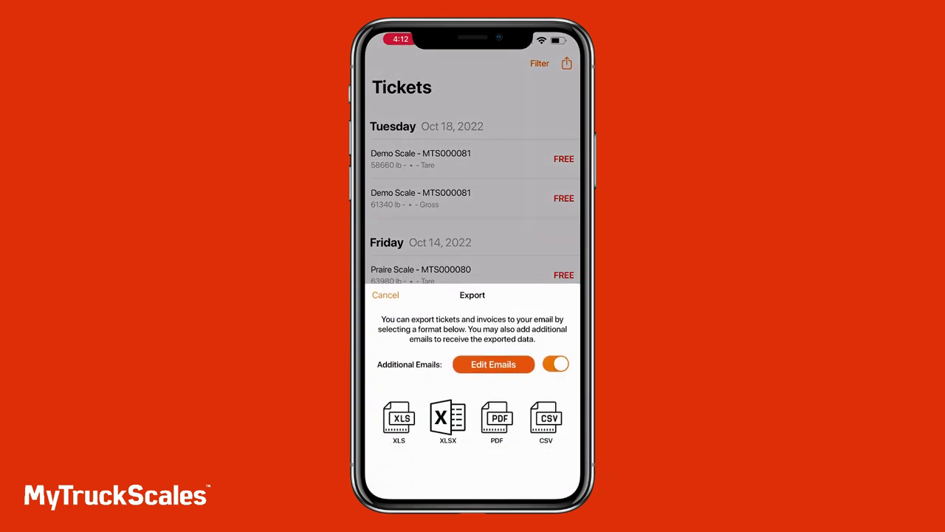
pyautogui.click(384, 295)
# Open the 58660 lb Demo Scale ticket and scroll through its details.
pyautogui.click(421, 158)
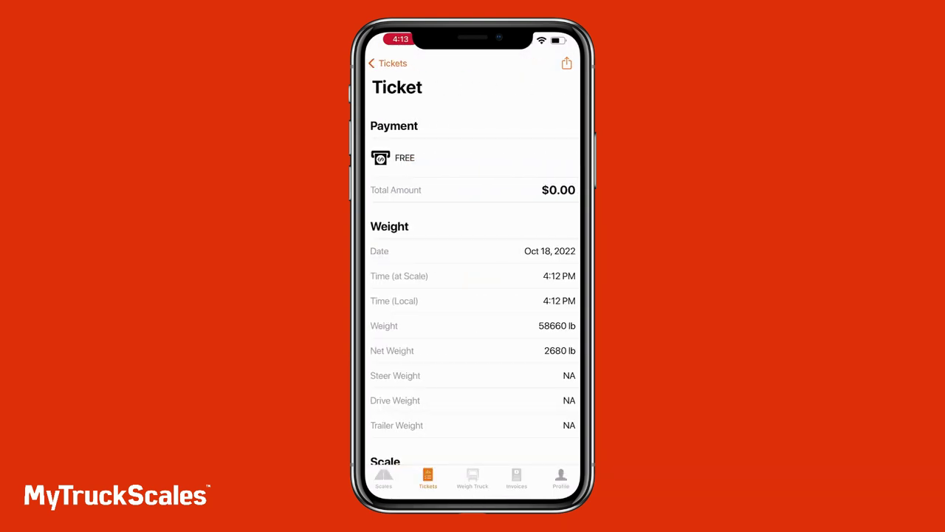
pyautogui.scroll(-10, 473, 280)
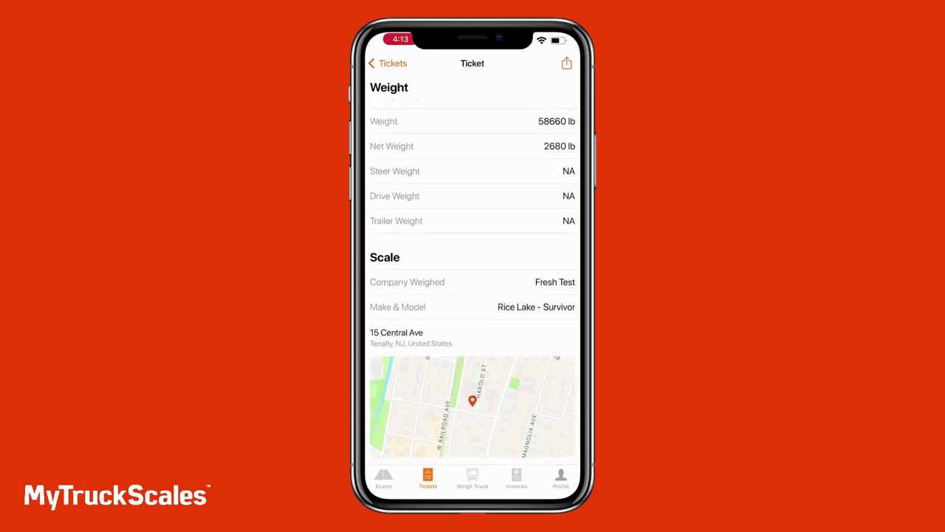
pyautogui.scroll(-2, 473, 281)
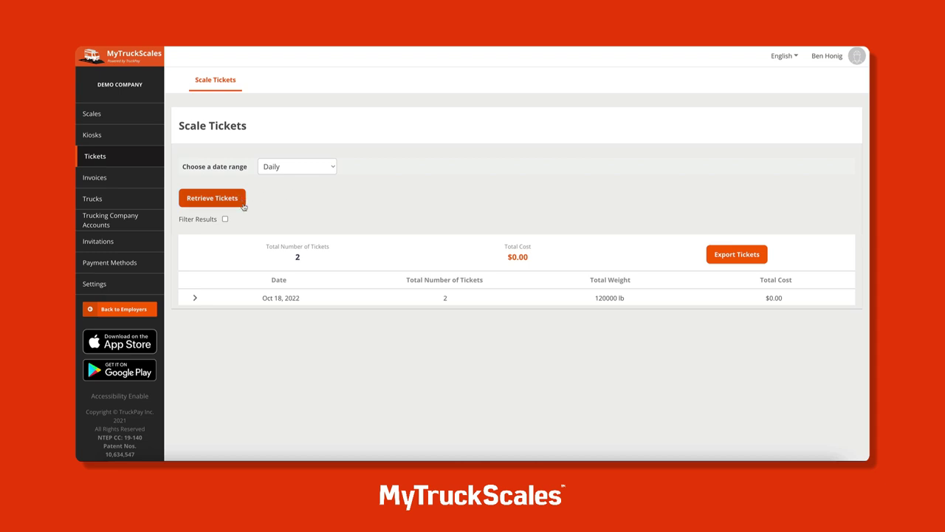
# Expand the Oct 18, 2022 row and both Demo Scale ticket rows beneath it.
pyautogui.click(201, 298)
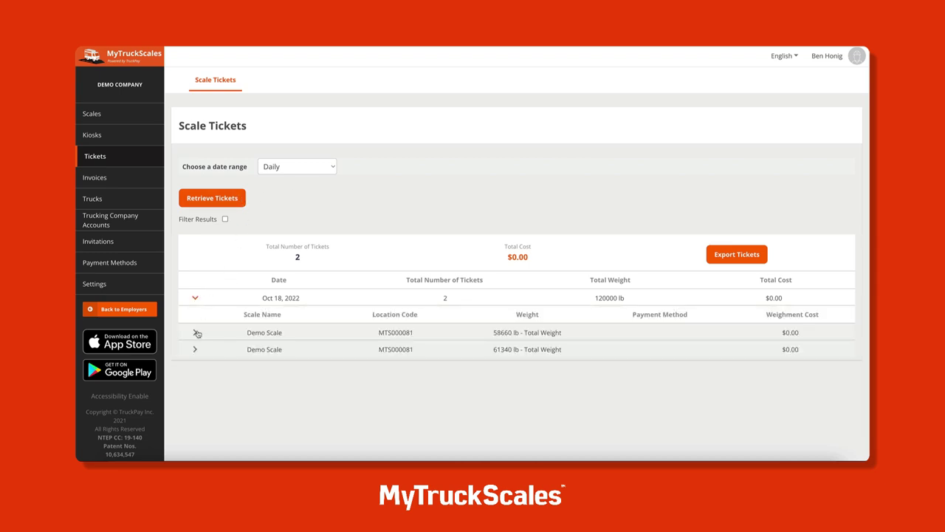
pyautogui.click(197, 333)
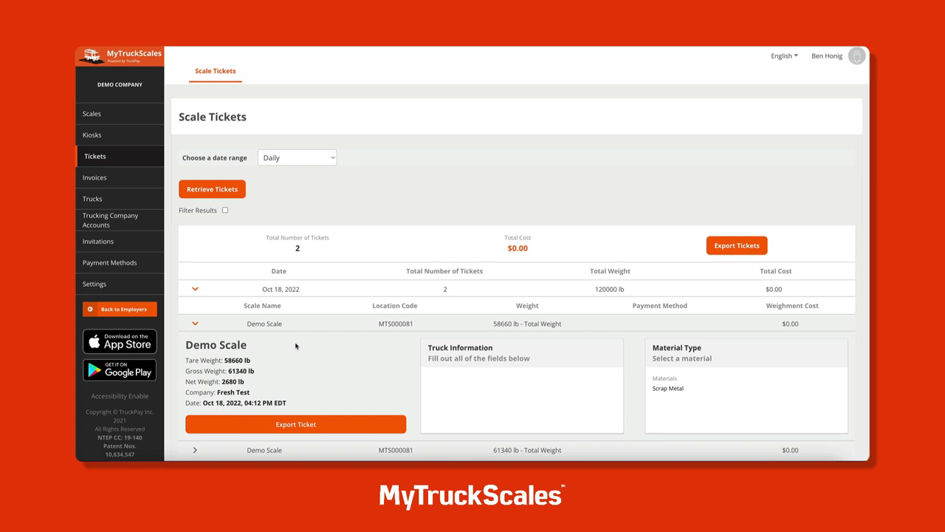
pyautogui.click(194, 450)
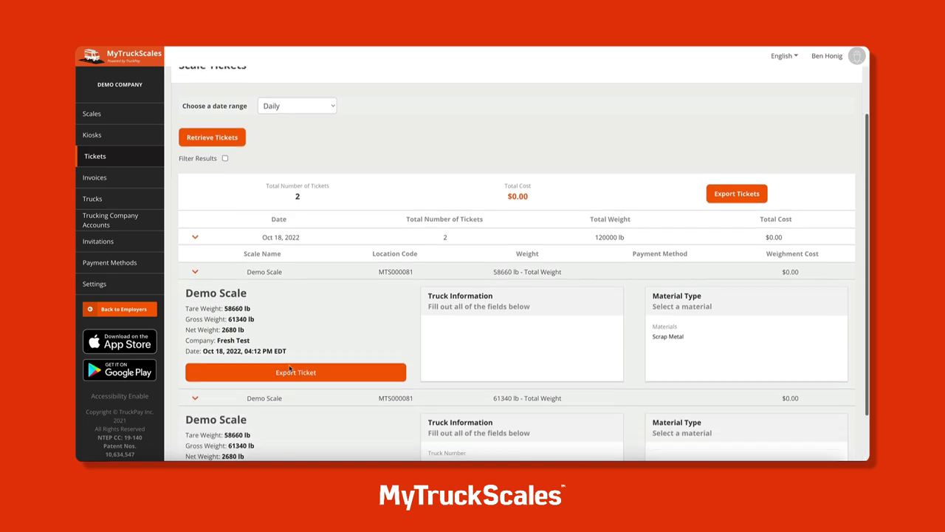